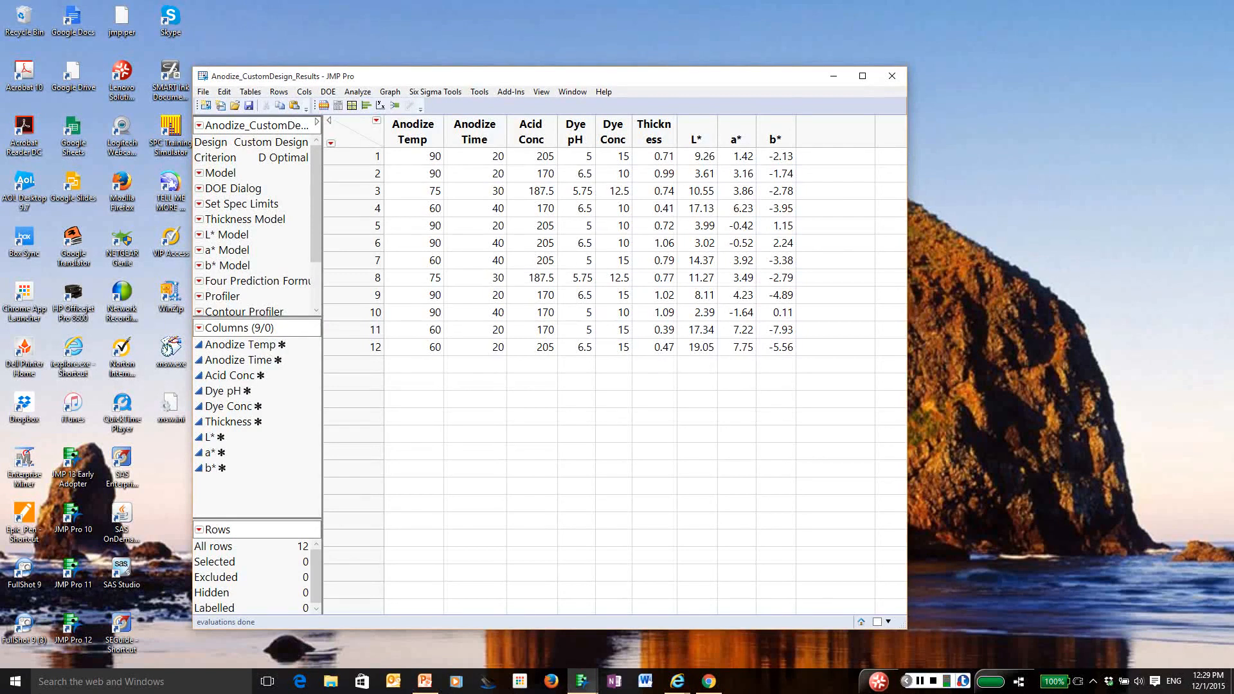
Review the spec limits and response limits in the Thickness column's properties
click(659, 141)
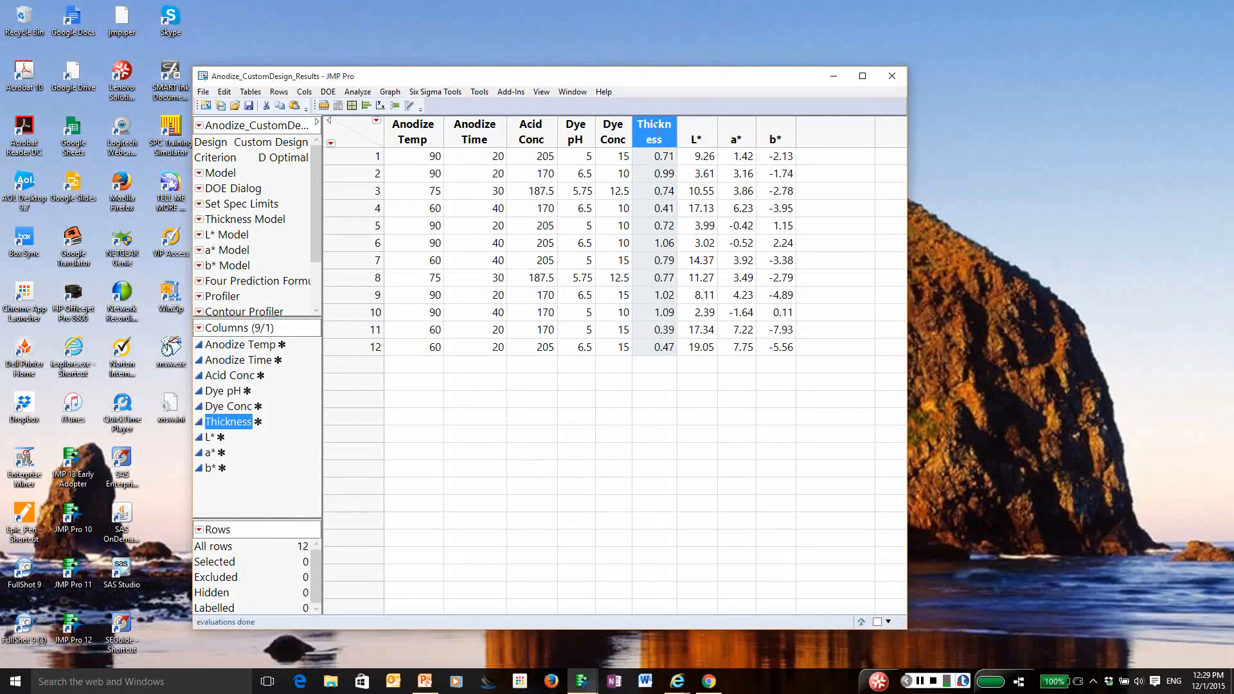
right_click(655, 125)
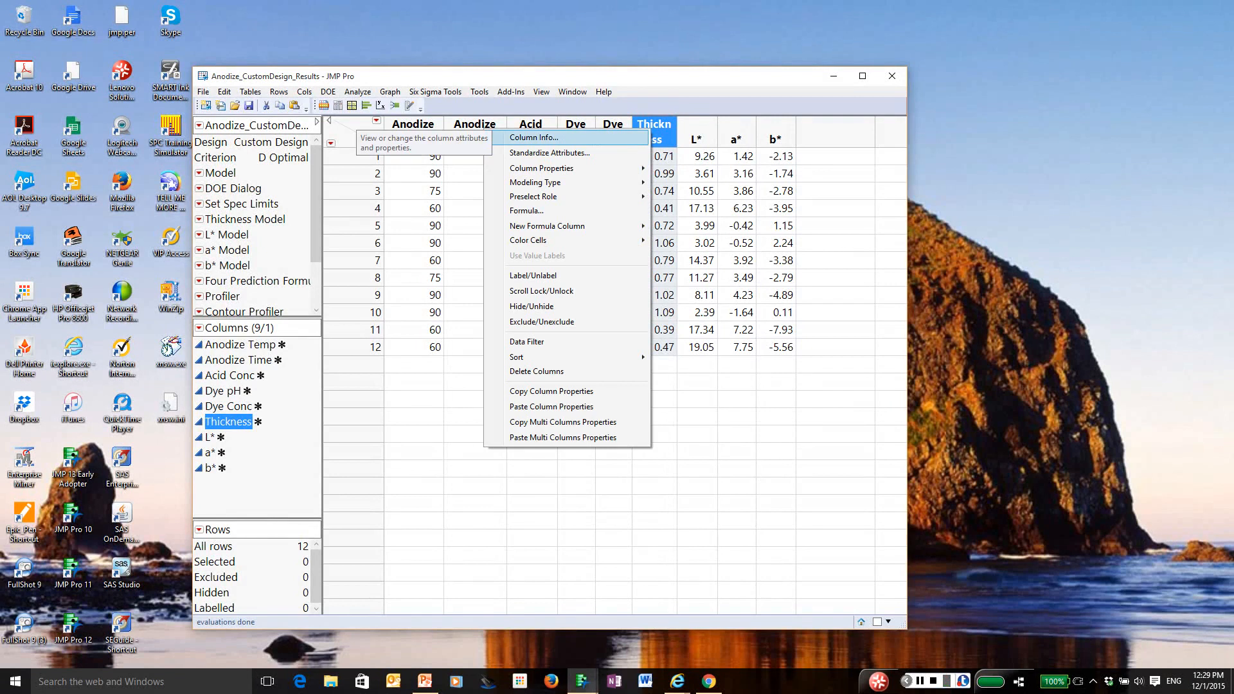
click(534, 138)
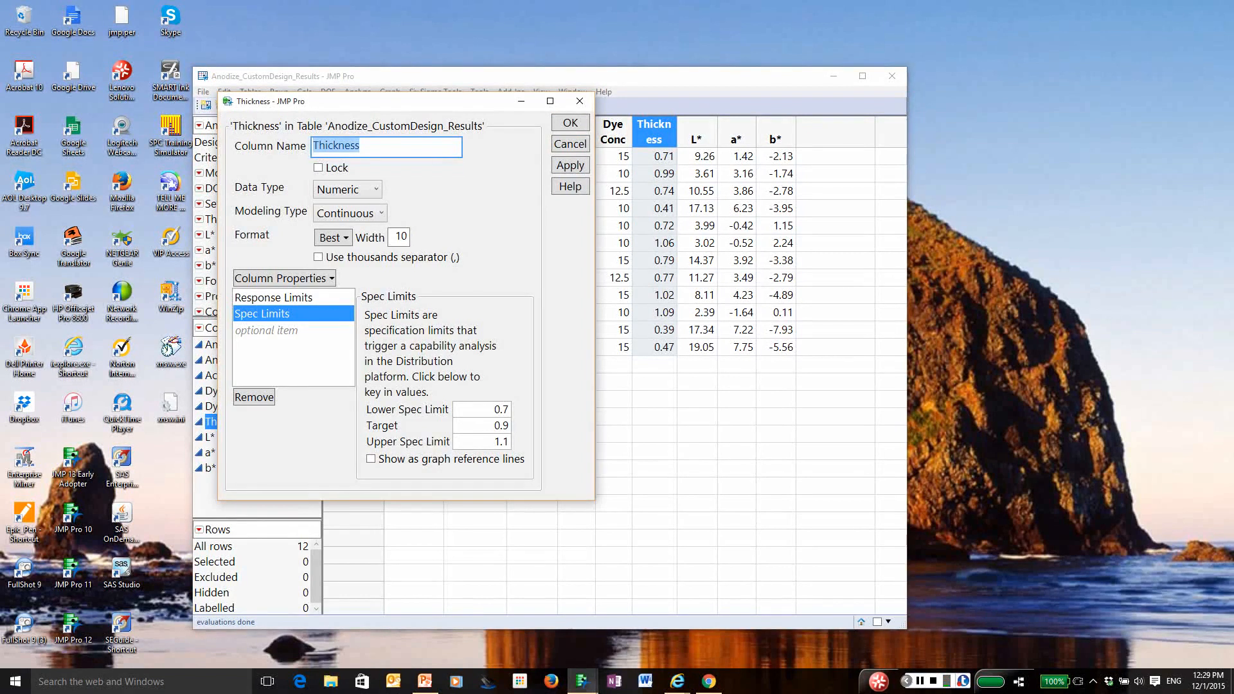
mouse_move(524, 421)
mouse_down()
mouse_move(510, 418)
mouse_move(504, 437)
mouse_move(526, 437)
mouse_up()
key(Escape)
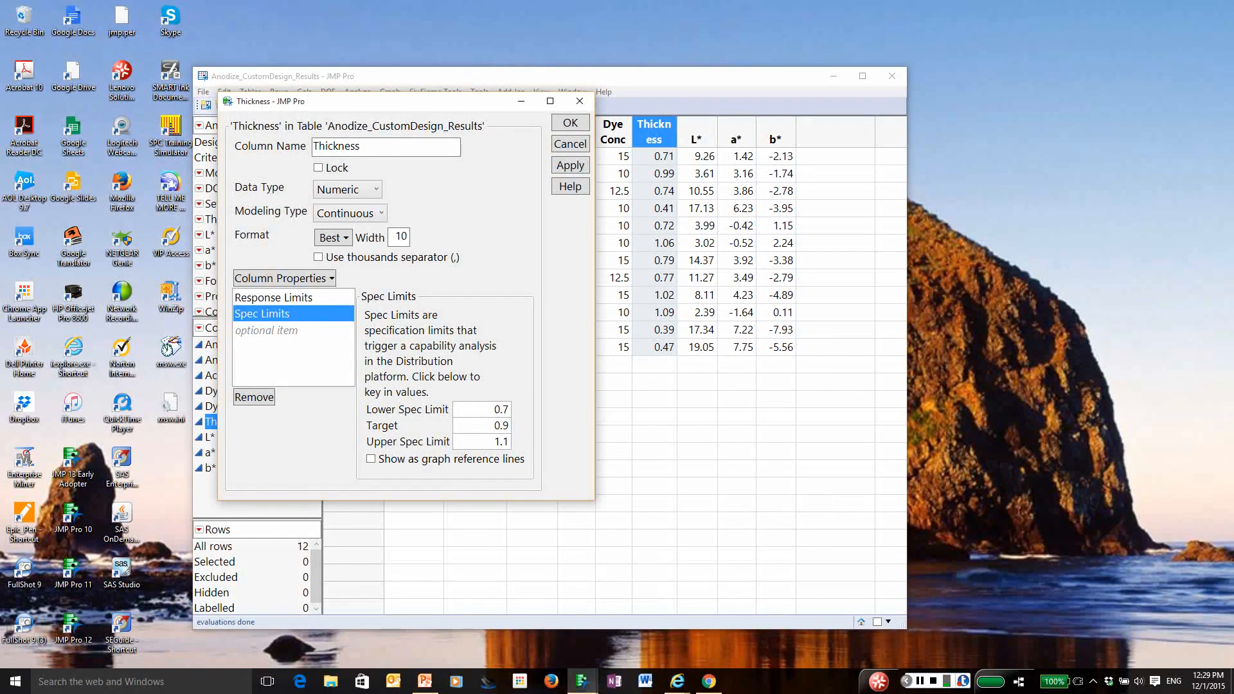
click(274, 298)
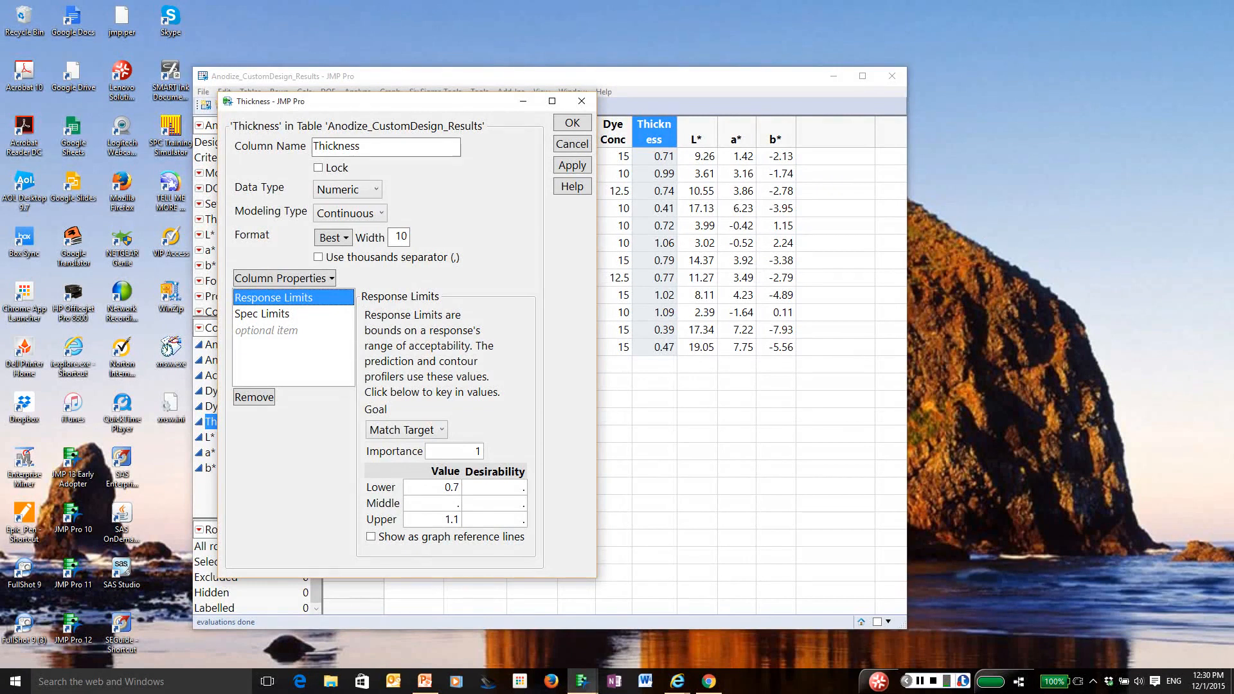
click(572, 123)
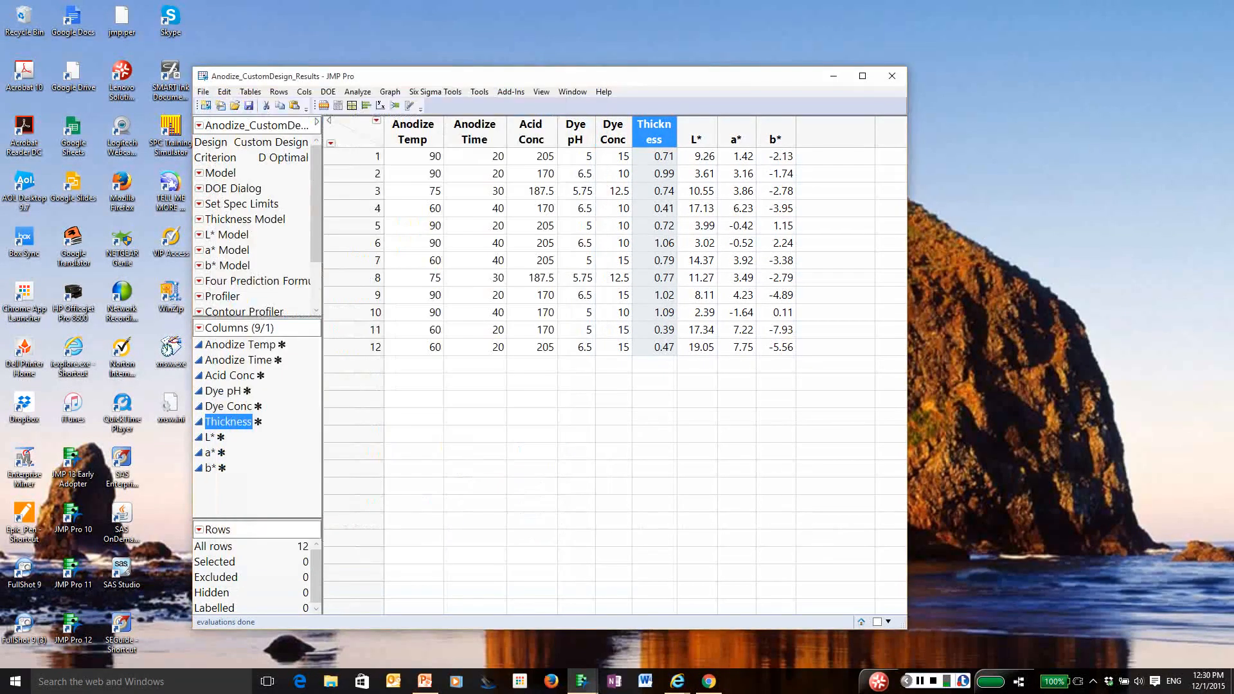
Check the spec limits stored in the L* column's properties, leaving them as they are
click(698, 135)
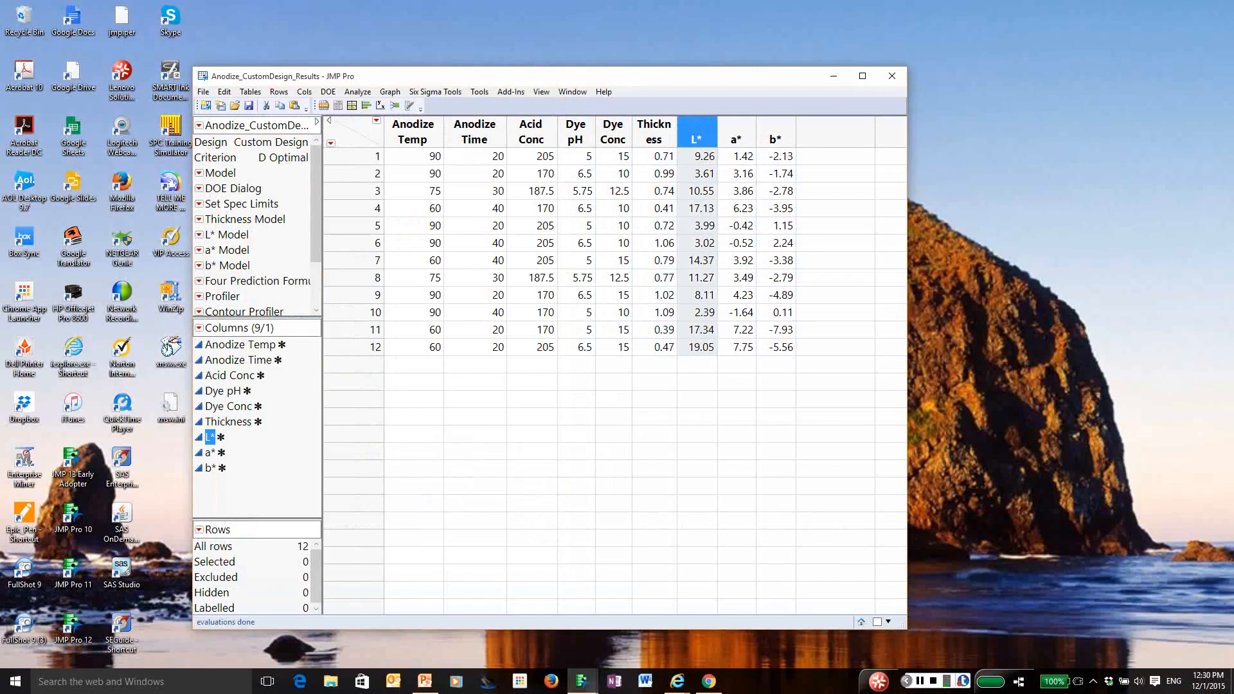
right_click(698, 135)
click(656, 144)
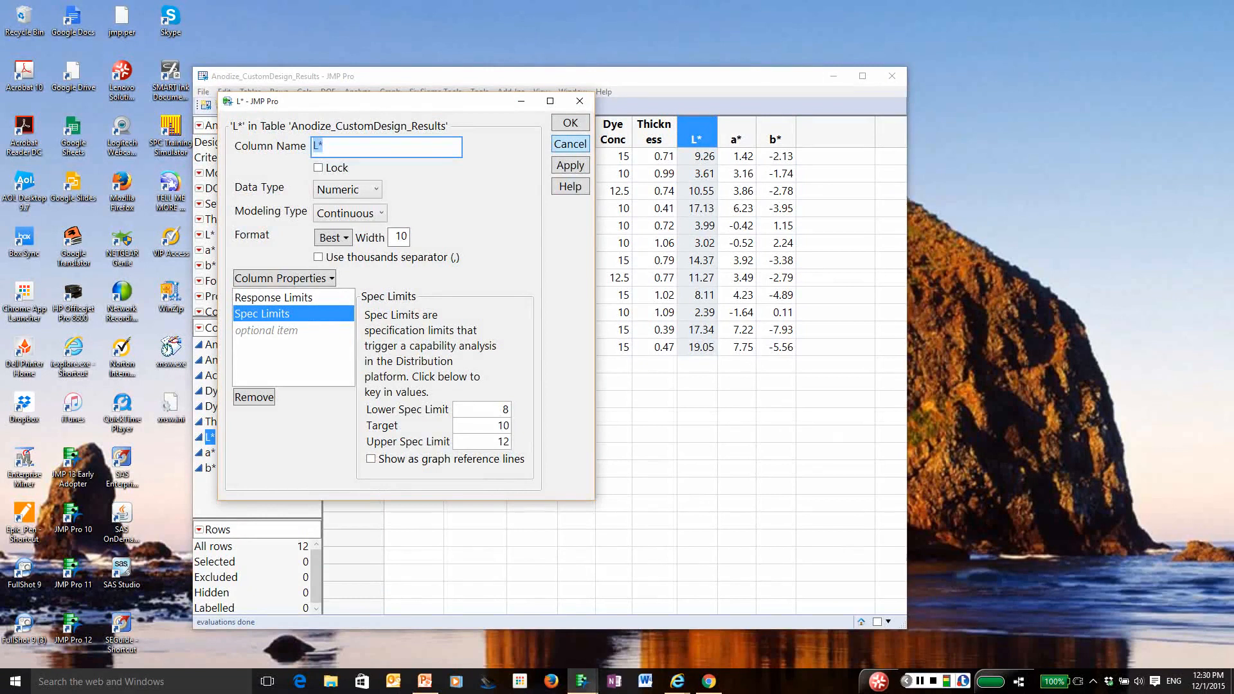
click(570, 144)
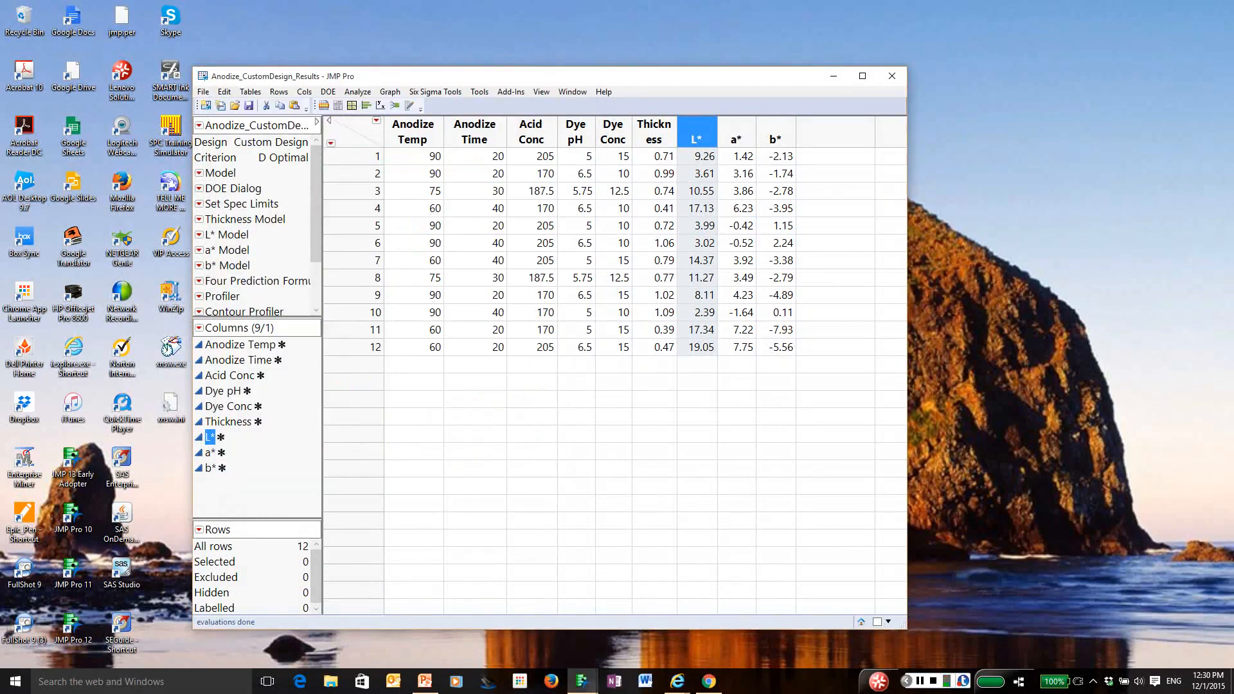
Check the Sigma property in the Anodize Temp column's information without changing it
drag(315, 203, 315, 247)
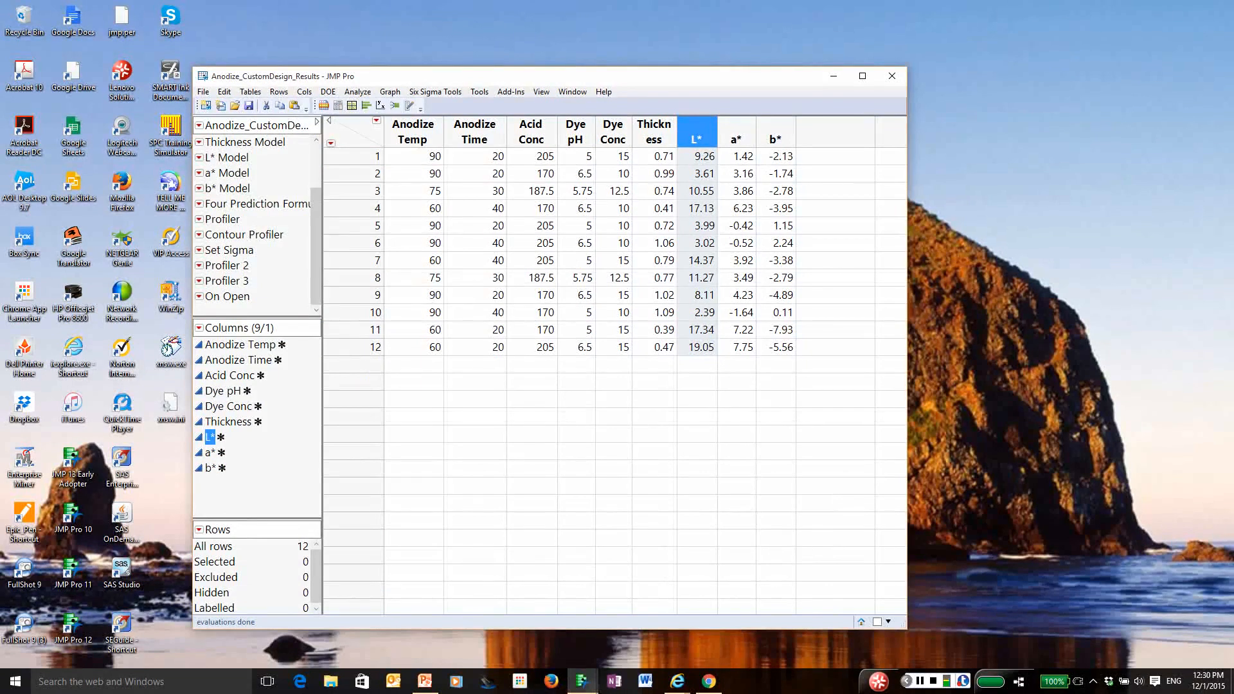
click(413, 132)
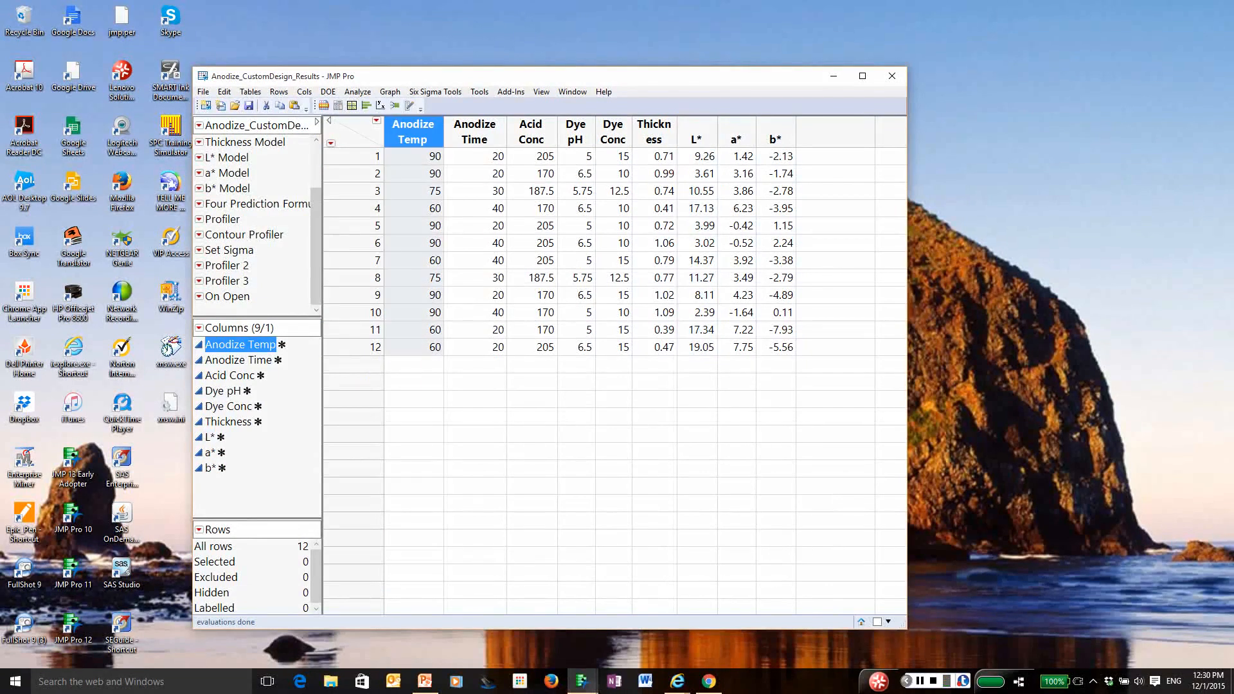
right_click(401, 131)
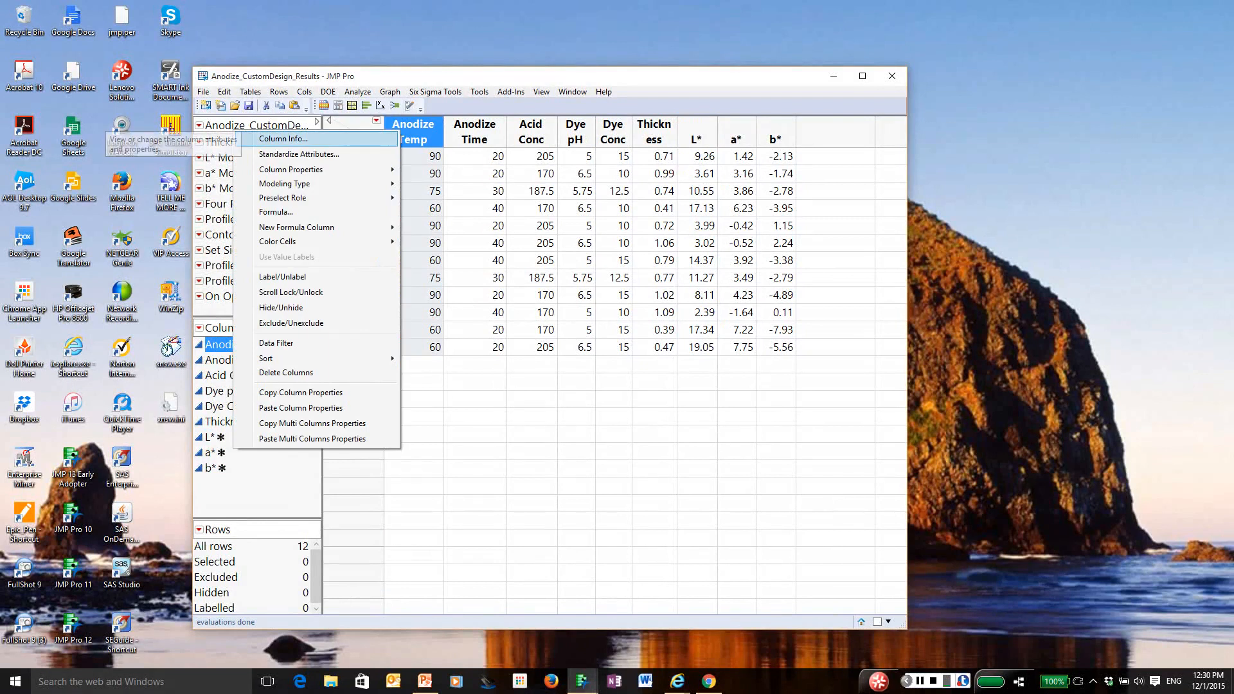
click(284, 139)
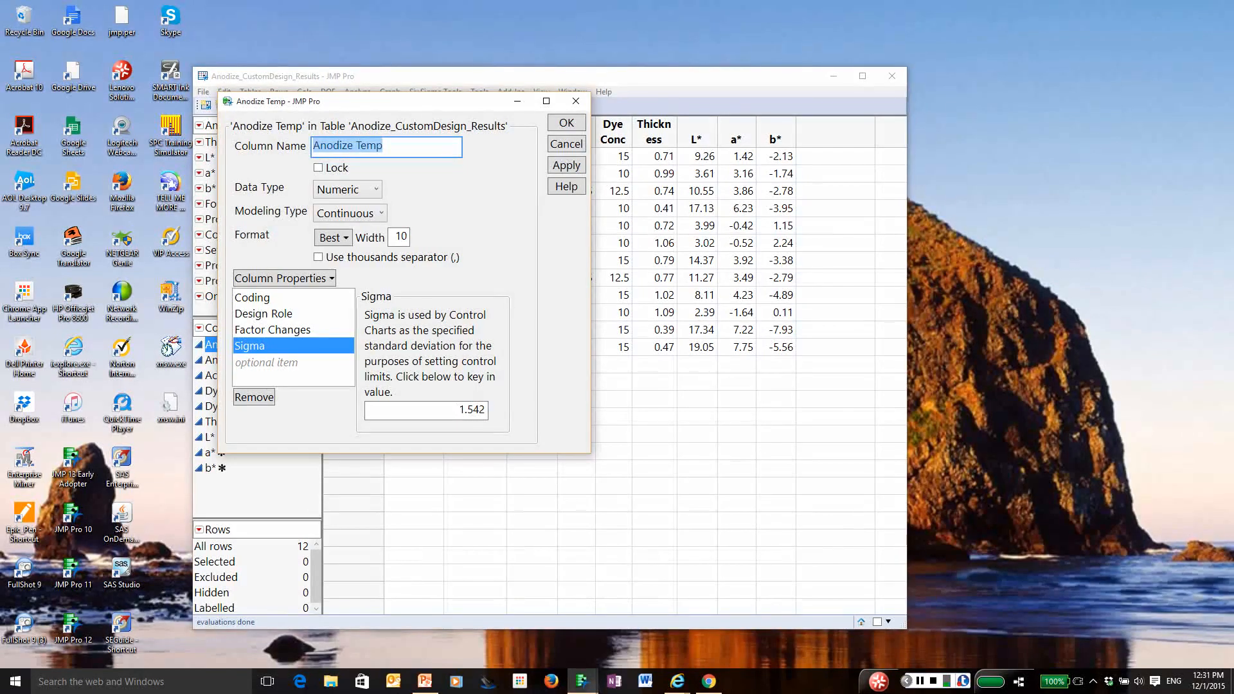
click(566, 143)
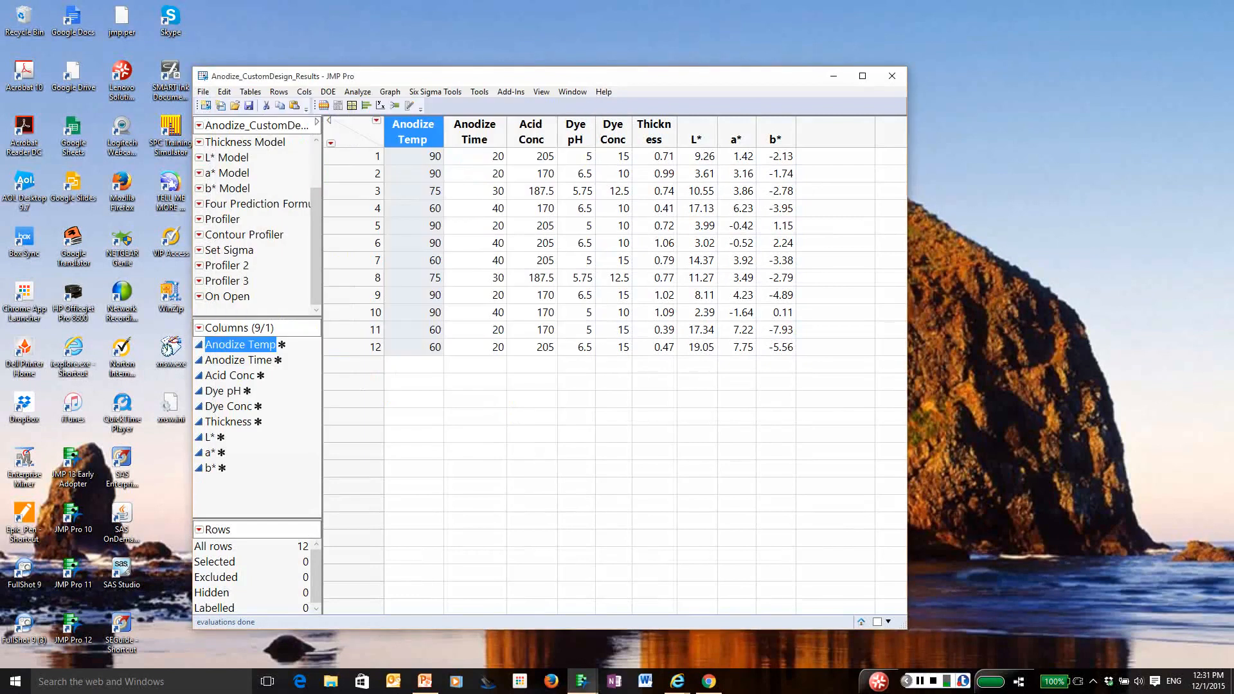
Check the Sigma property in the Acid Conc column's information, then clear the column selection
click(531, 131)
right_click(526, 128)
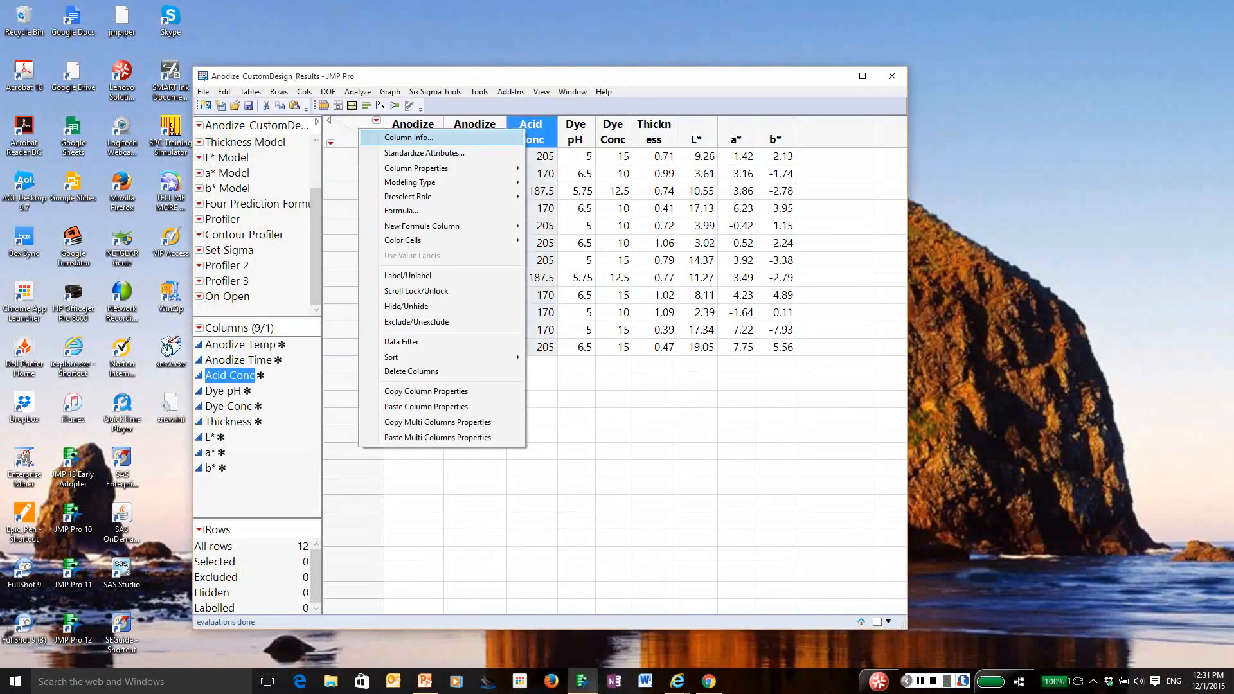
click(409, 137)
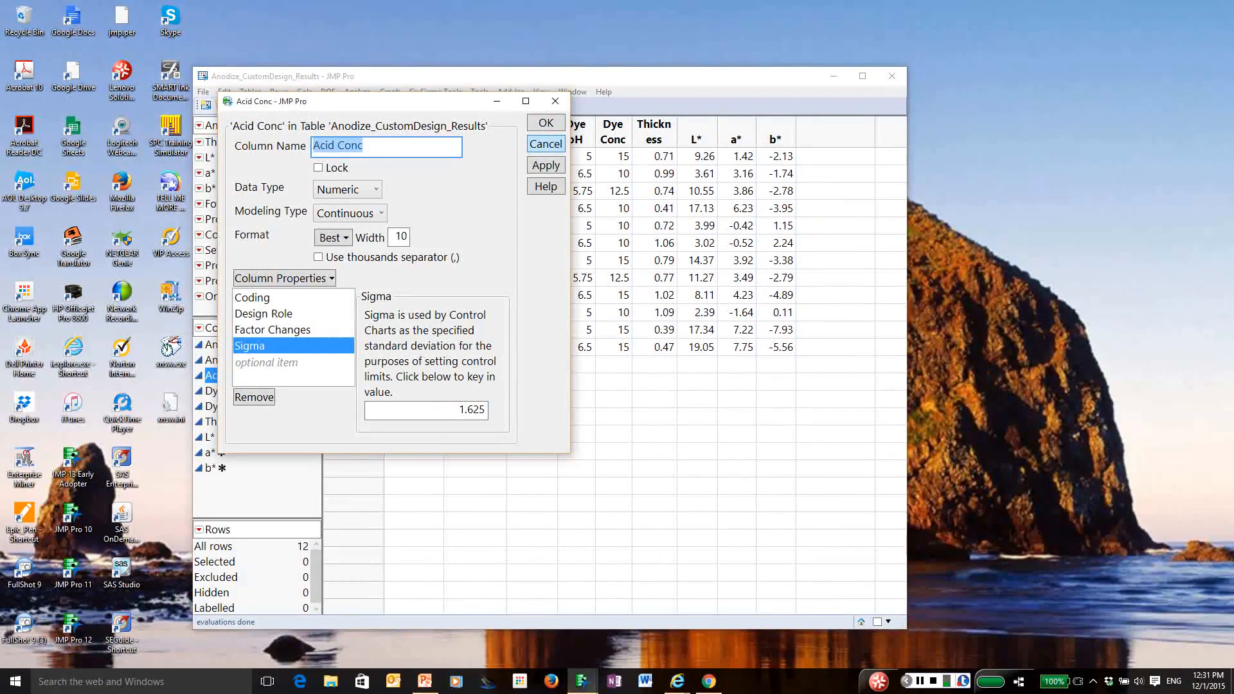
click(534, 140)
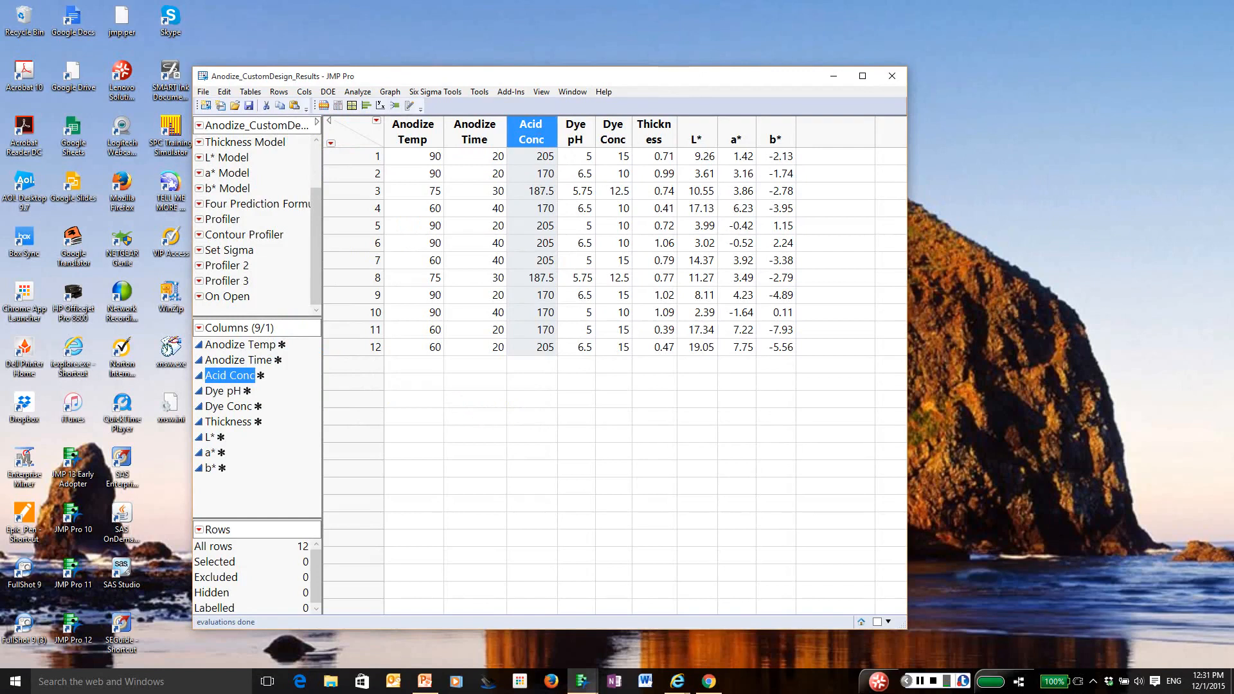
key(Escape)
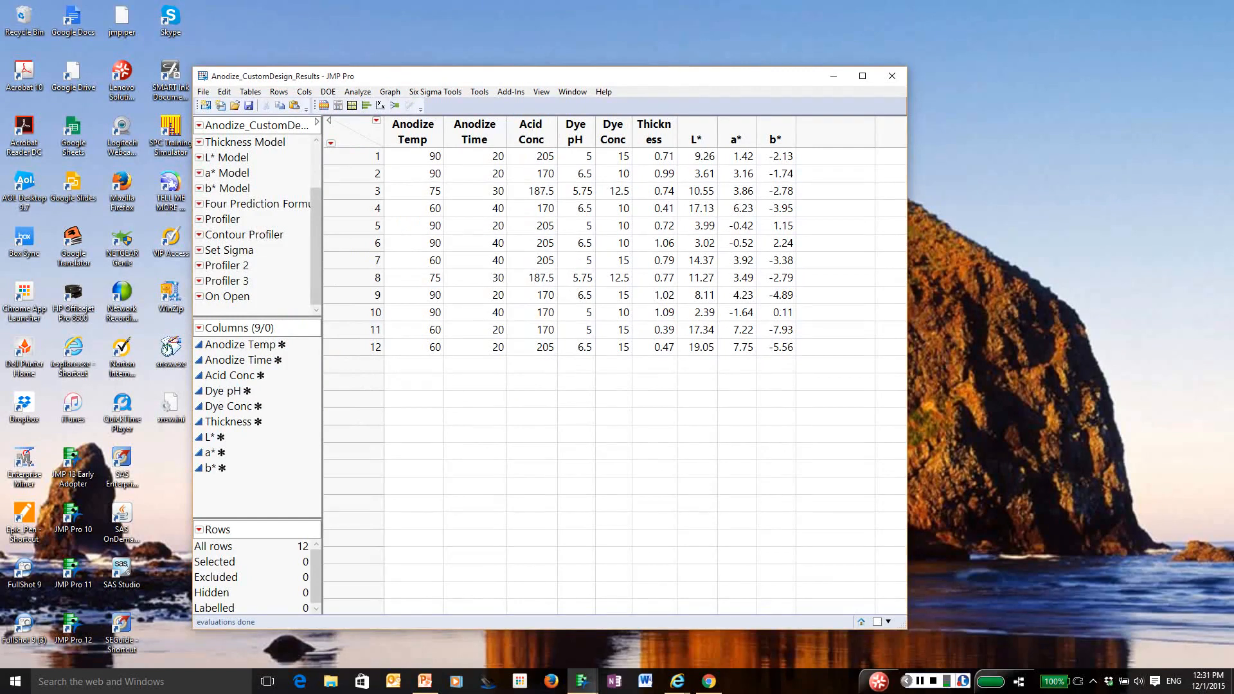
Run the table's saved Model script and place the Fit Model specification window over the data table
scroll(254, 218, up, 3)
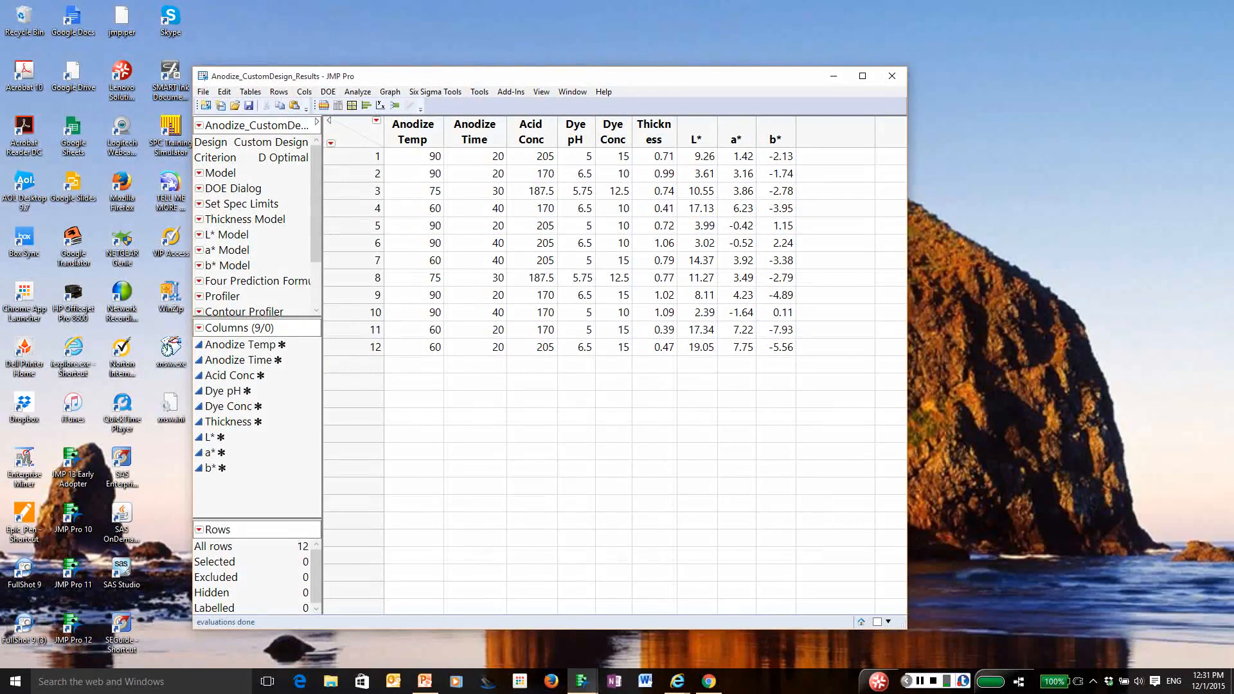
right_click(221, 174)
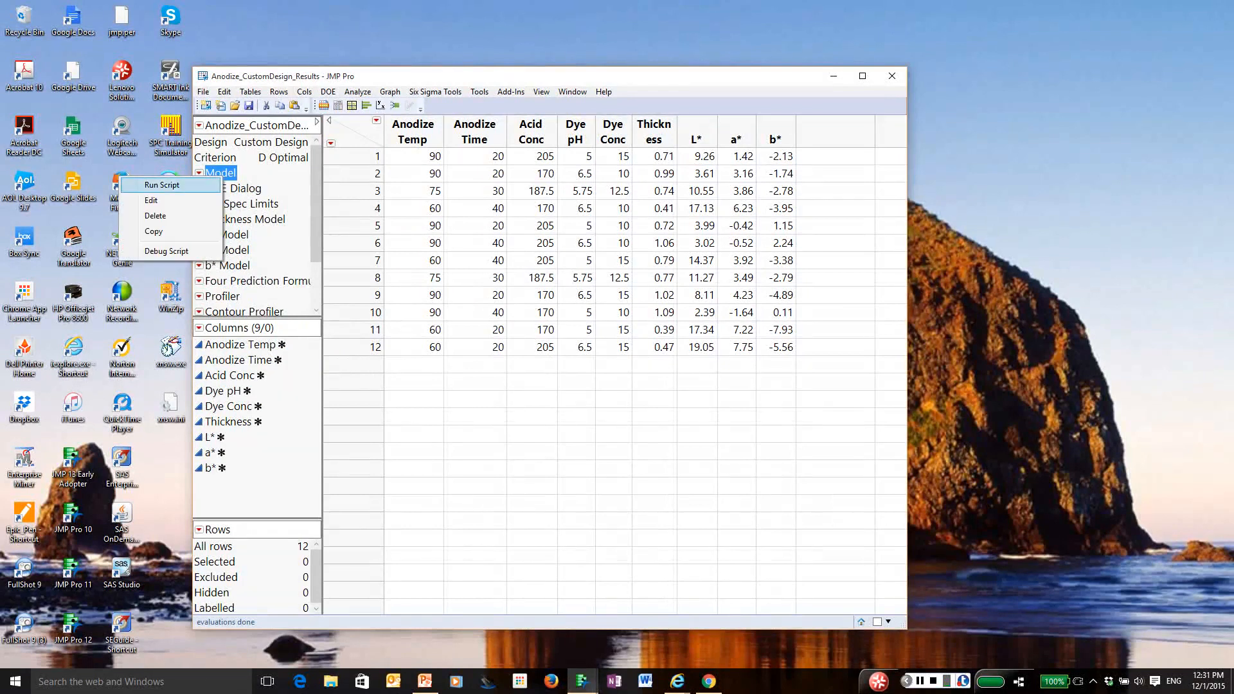
click(161, 184)
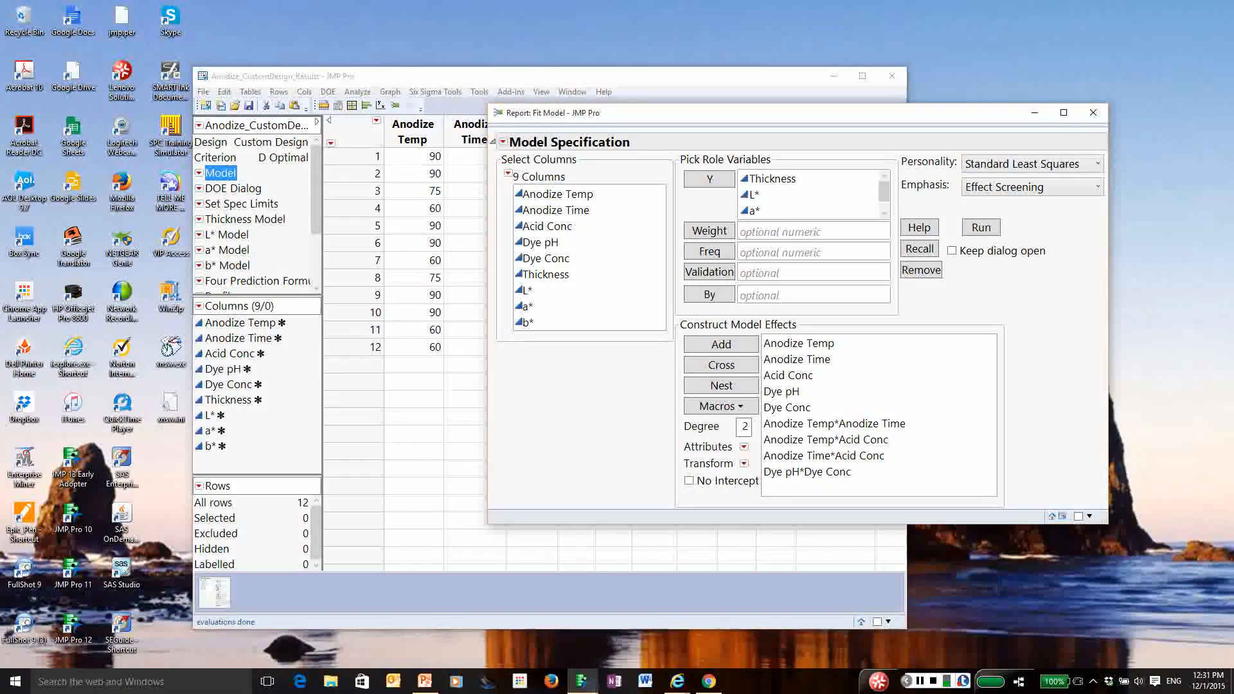
drag(765, 112, 631, 299)
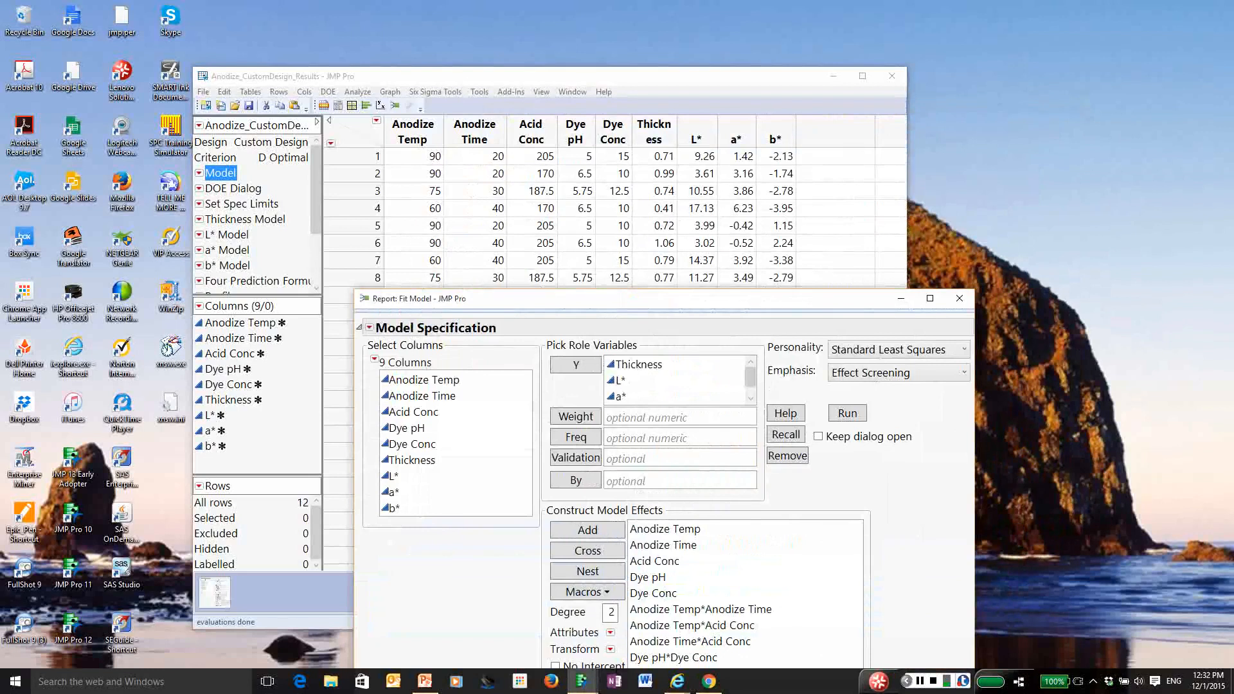
click(357, 91)
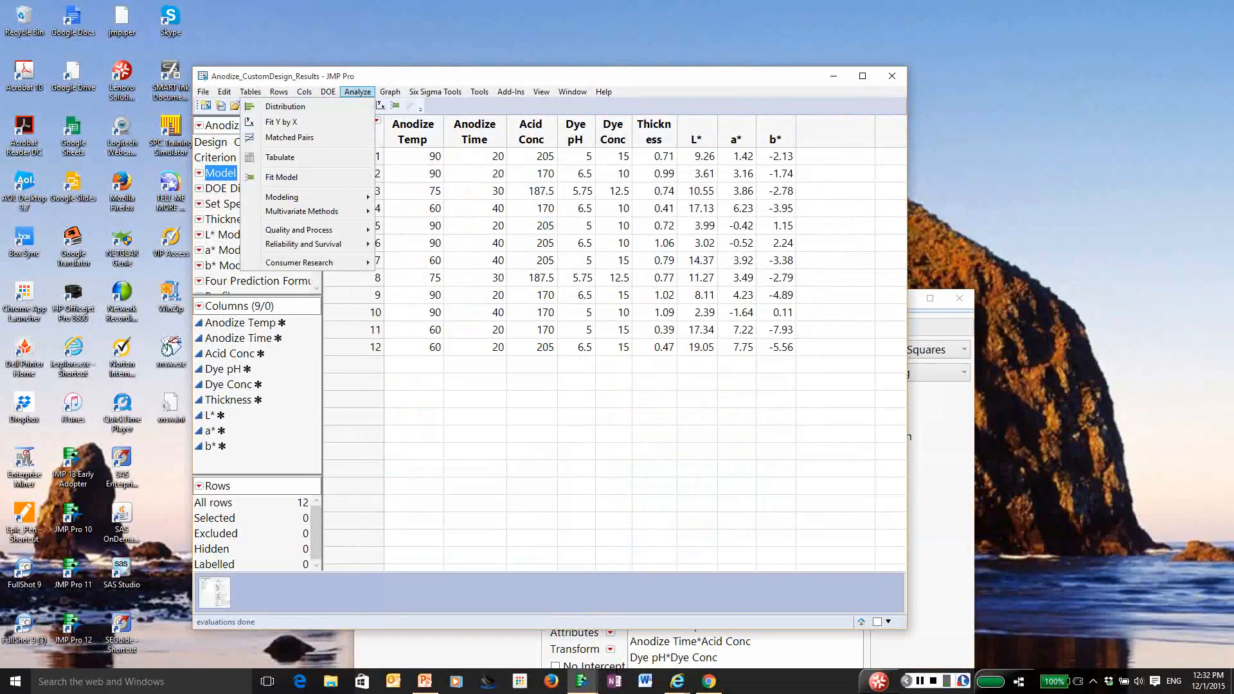
click(938, 411)
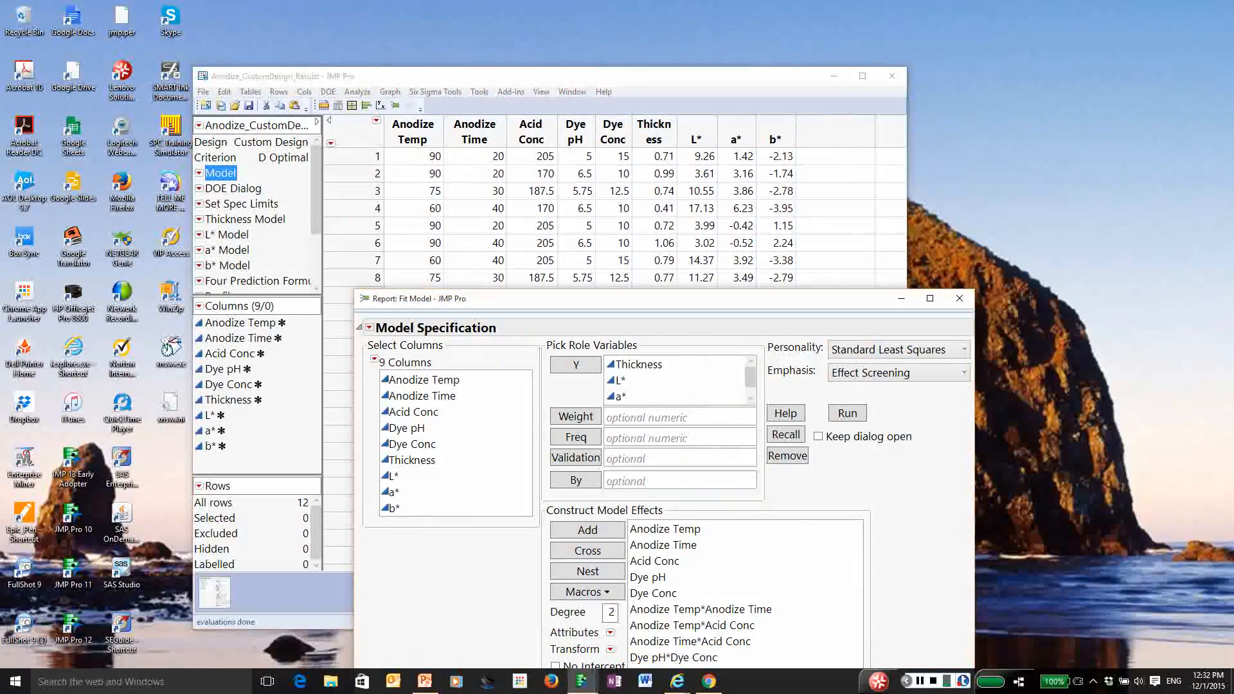
drag(690, 297, 588, 78)
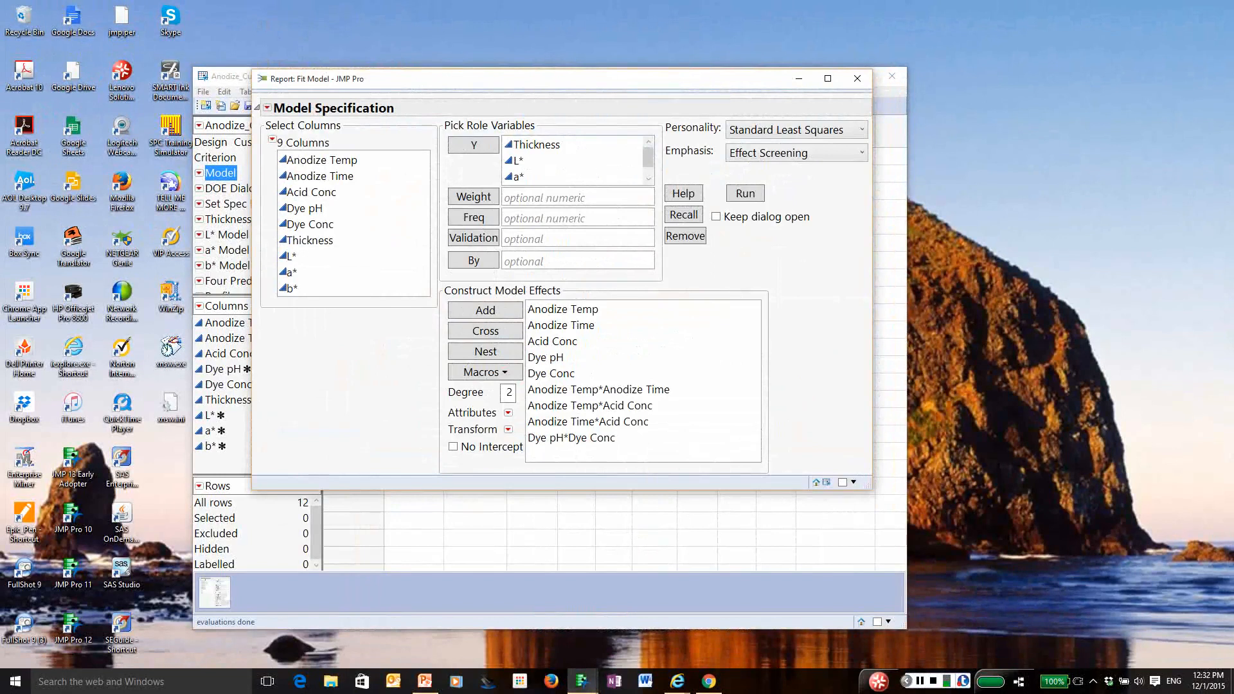
Remove L*, a* and b* from the Y responses and run the least squares model for Thickness only
click(648, 160)
drag(655, 185, 655, 225)
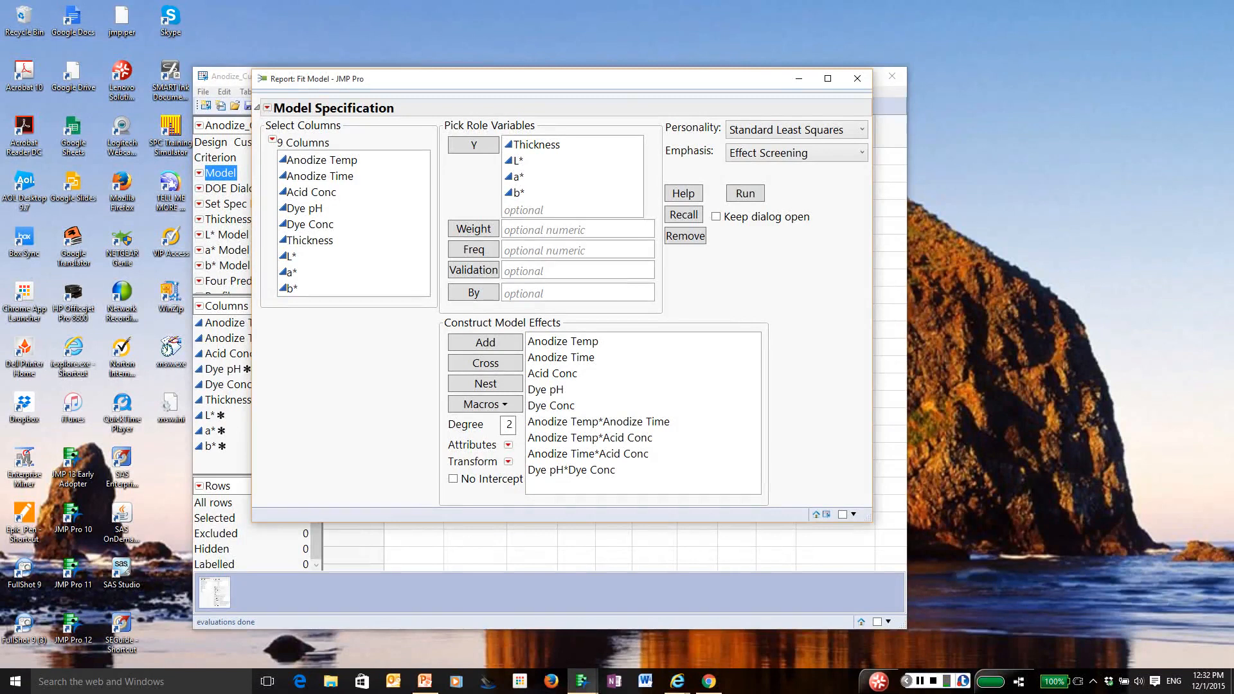
click(517, 161)
key(Delete)
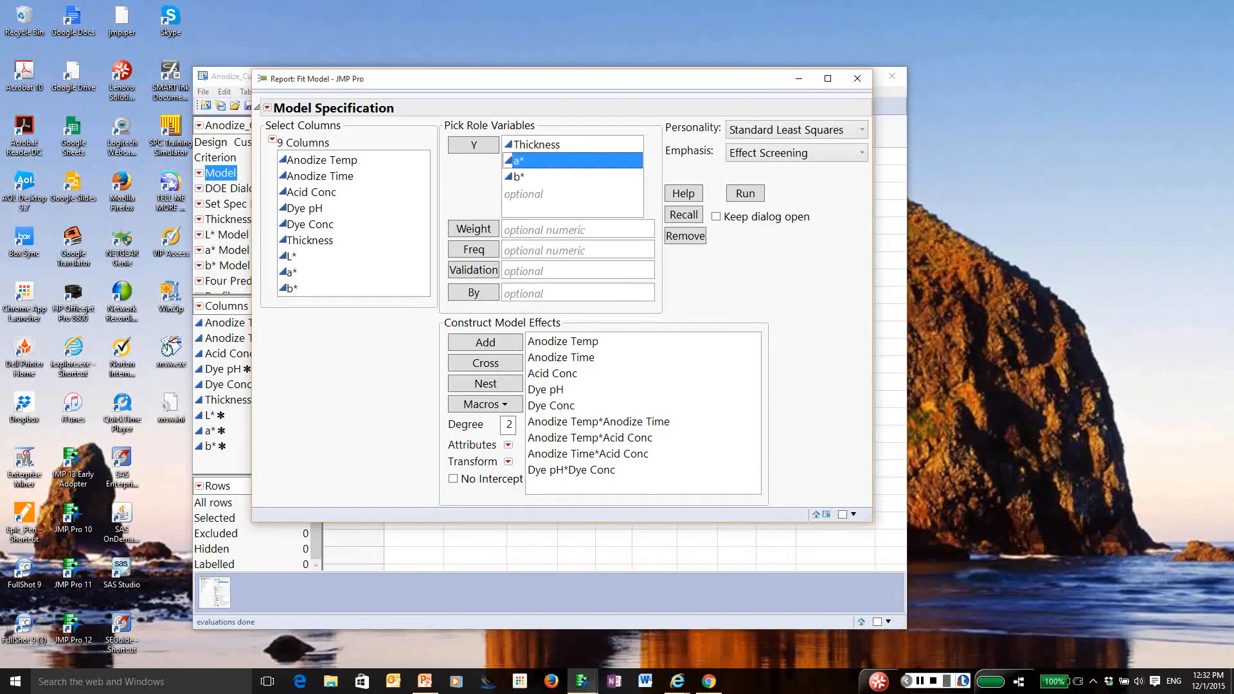
key(Delete)
double_click(524, 161)
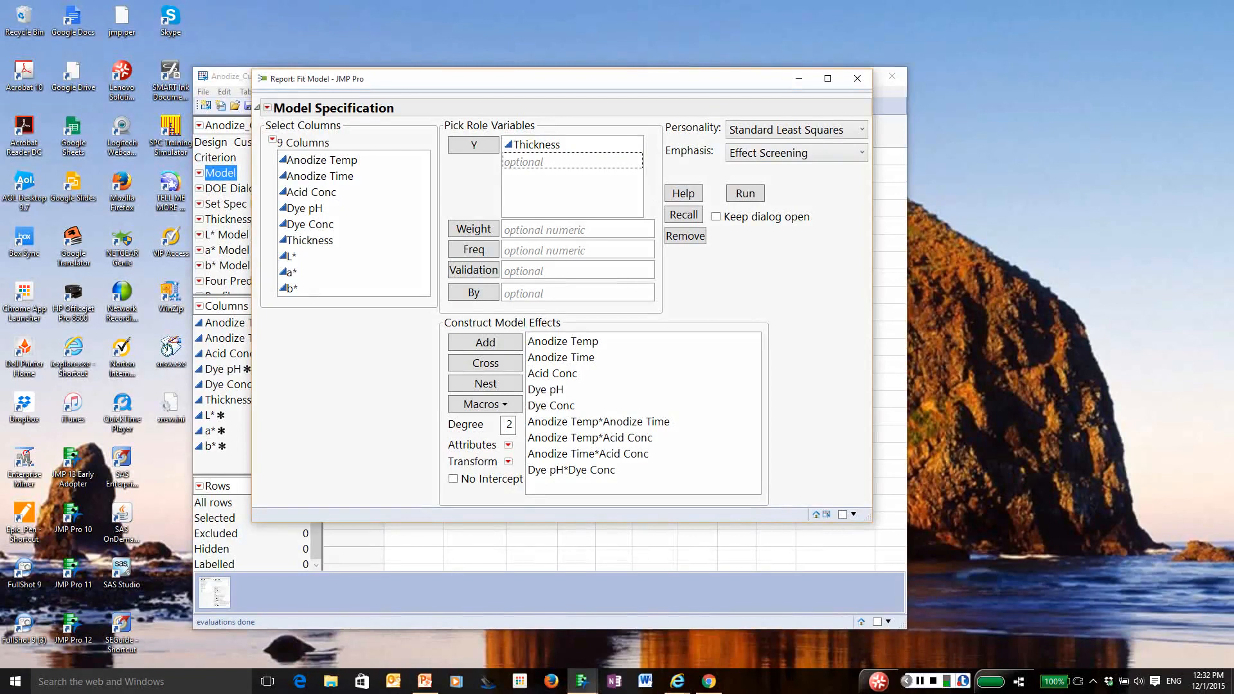
click(745, 193)
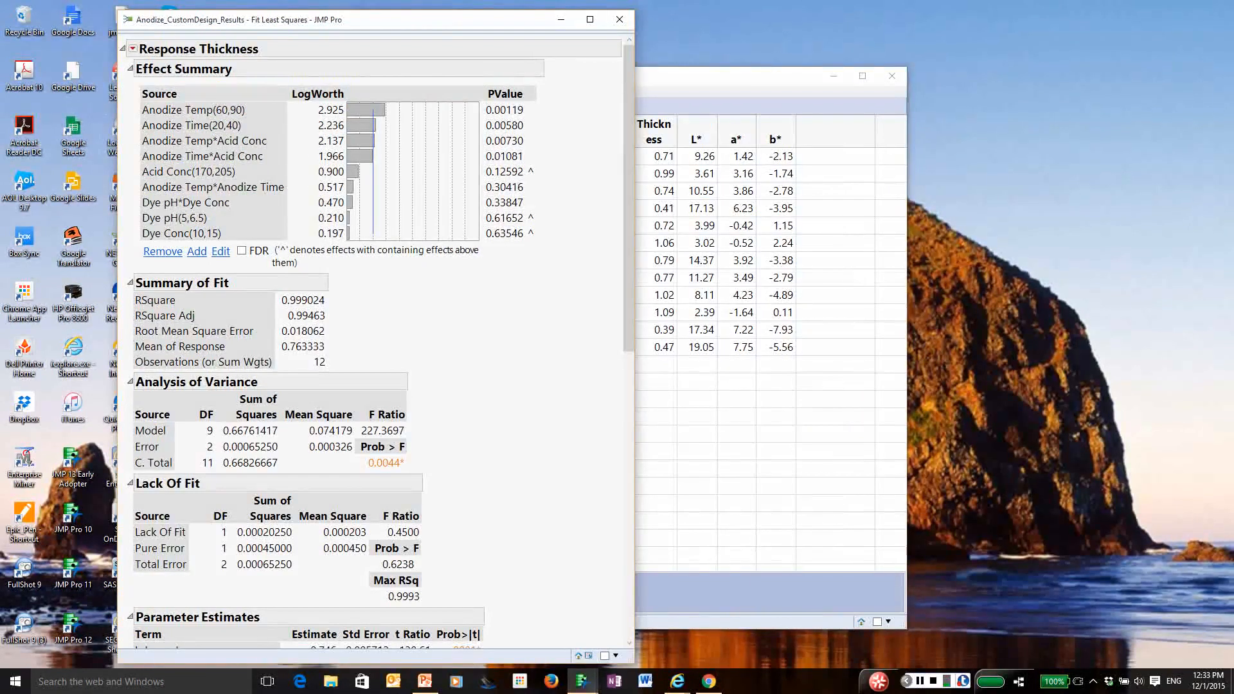
Examine the Effect Summary of the Thickness fit, comparing the dye terms, Acid Conc and its interactions with Anodize Temp and Anodize Time
mouse_move(126, 102)
mouse_down()
mouse_move(134, 243)
mouse_move(378, 237)
mouse_move(334, 66)
mouse_move(239, 52)
mouse_move(119, 127)
mouse_up()
key(Escape)
mouse_move(554, 100)
mouse_down()
mouse_move(483, 84)
mouse_move(462, 104)
mouse_move(490, 275)
mouse_move(587, 193)
mouse_move(525, 61)
mouse_up()
key(Escape)
mouse_move(123, 184)
mouse_down()
mouse_move(324, 201)
mouse_move(119, 179)
mouse_up()
key(Escape)
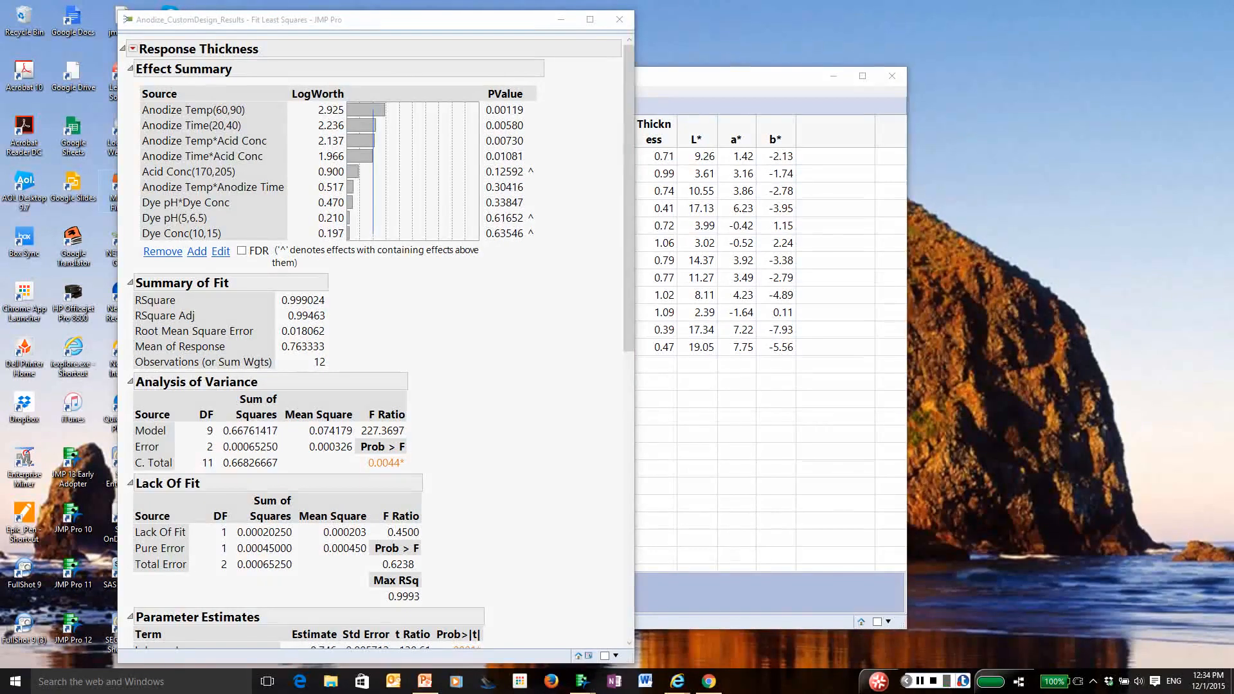
click(132, 196)
mouse_move(132, 196)
mouse_down()
mouse_move(135, 254)
mouse_move(187, 259)
mouse_move(234, 179)
mouse_move(120, 209)
mouse_up()
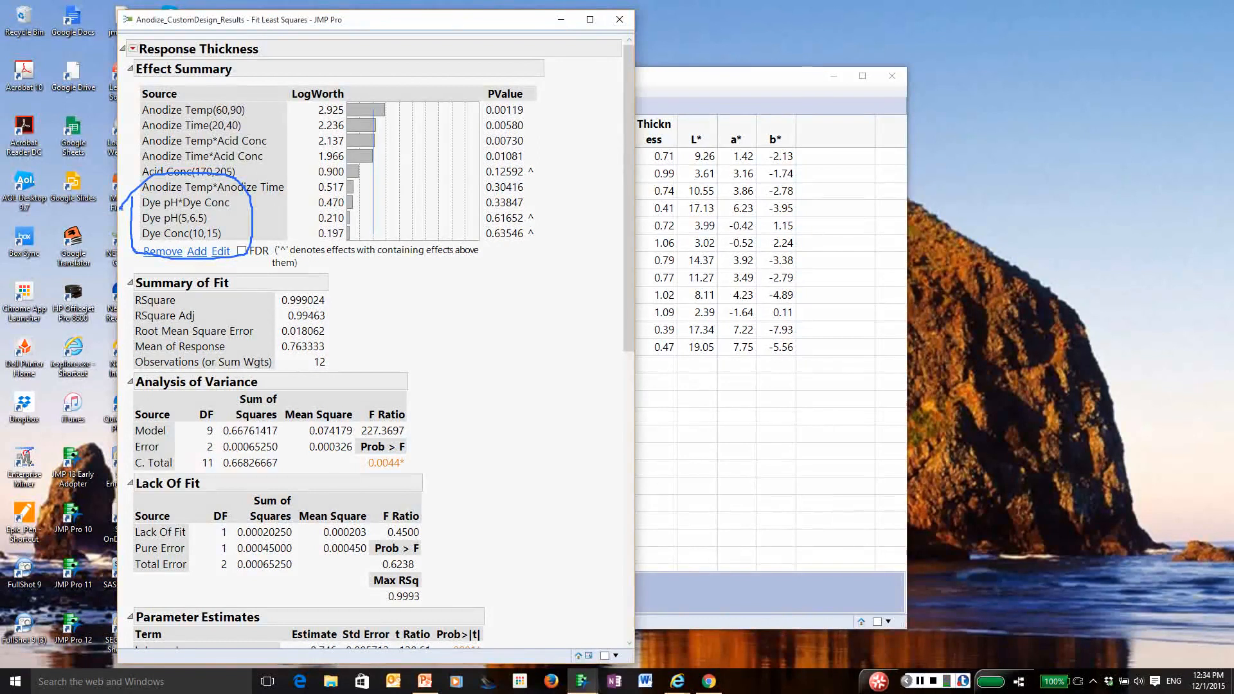
key(Escape)
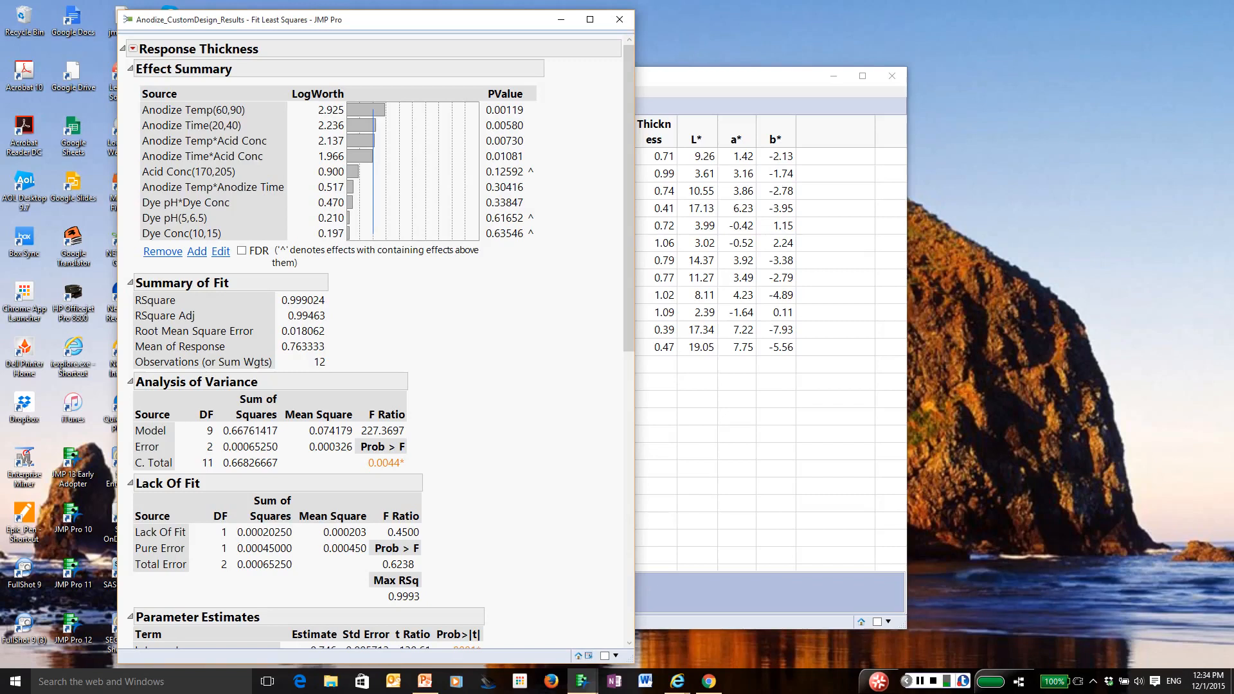
mouse_move(129, 166)
mouse_down()
mouse_move(135, 183)
mouse_move(215, 190)
mouse_move(252, 161)
mouse_move(119, 165)
mouse_up()
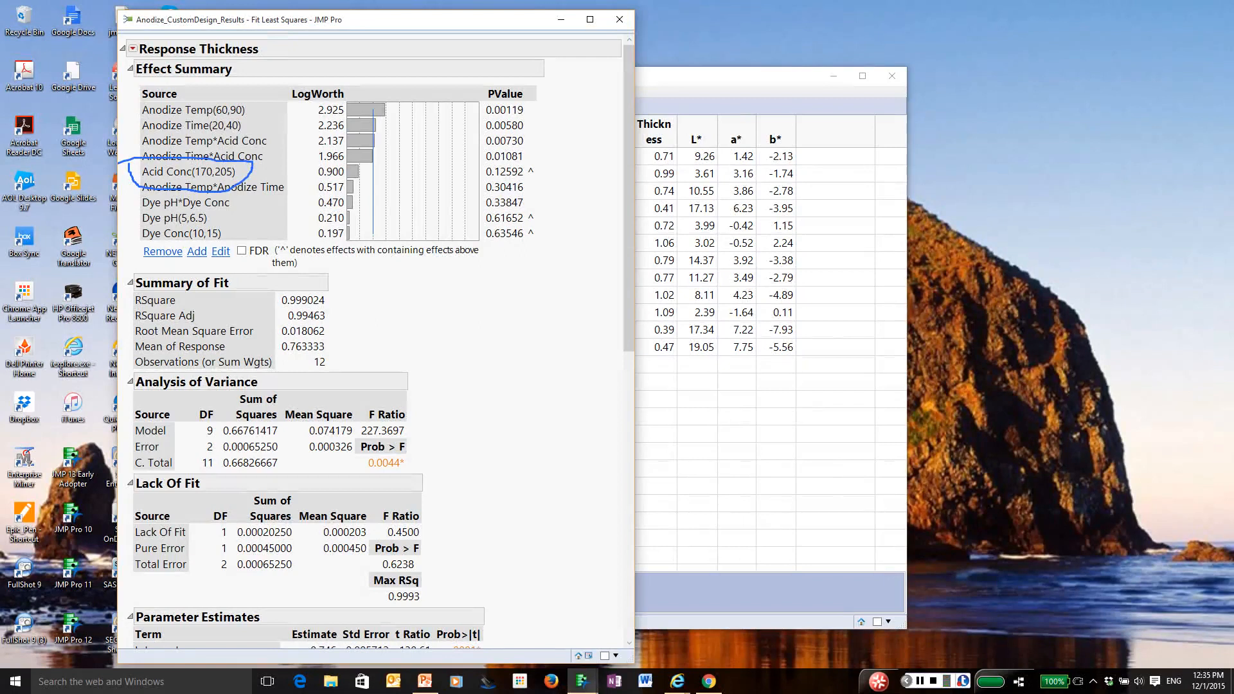
key(Escape)
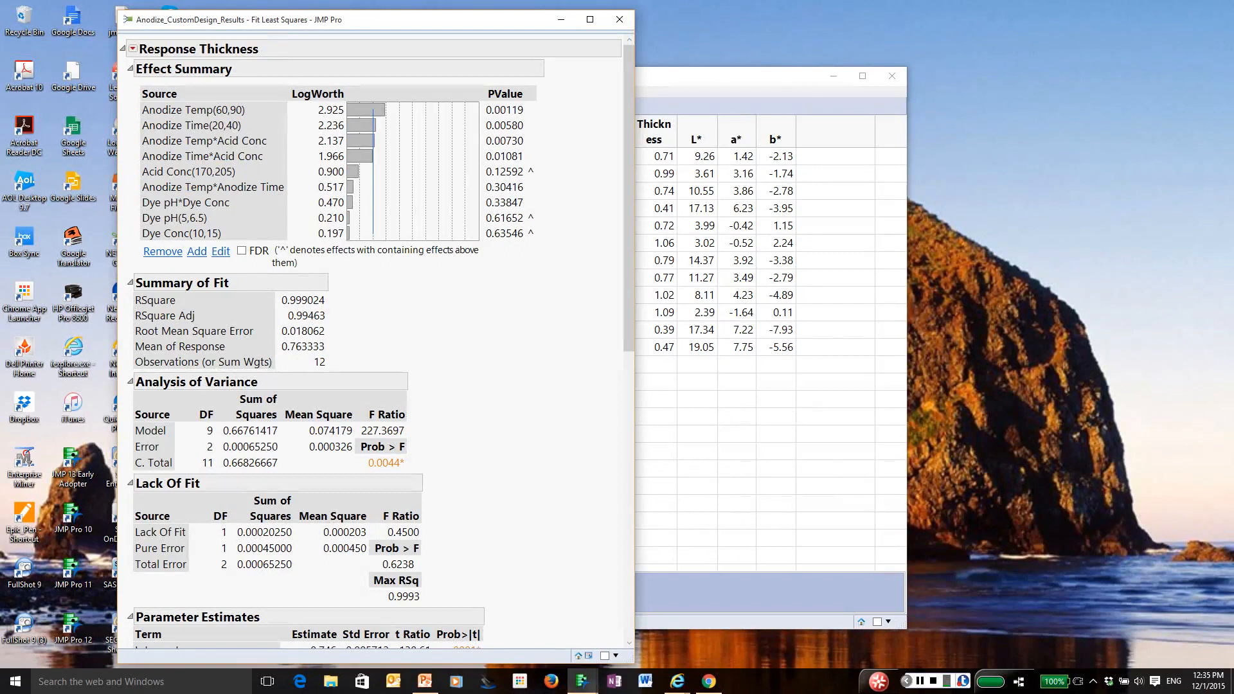
mouse_move(132, 126)
mouse_down()
mouse_move(131, 156)
mouse_move(204, 176)
mouse_move(261, 171)
mouse_move(120, 123)
mouse_up()
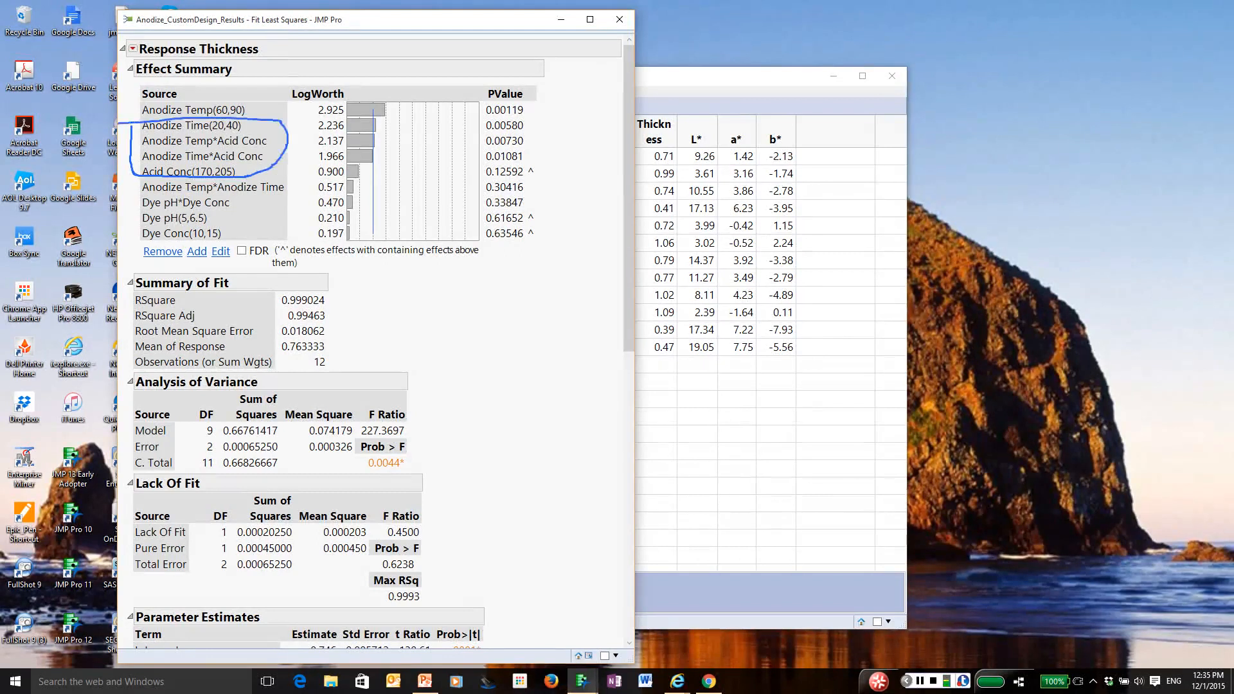
Compare the terms in the Parameter Estimates and Sorted Parameter Estimates of the full Thickness model
key(Escape)
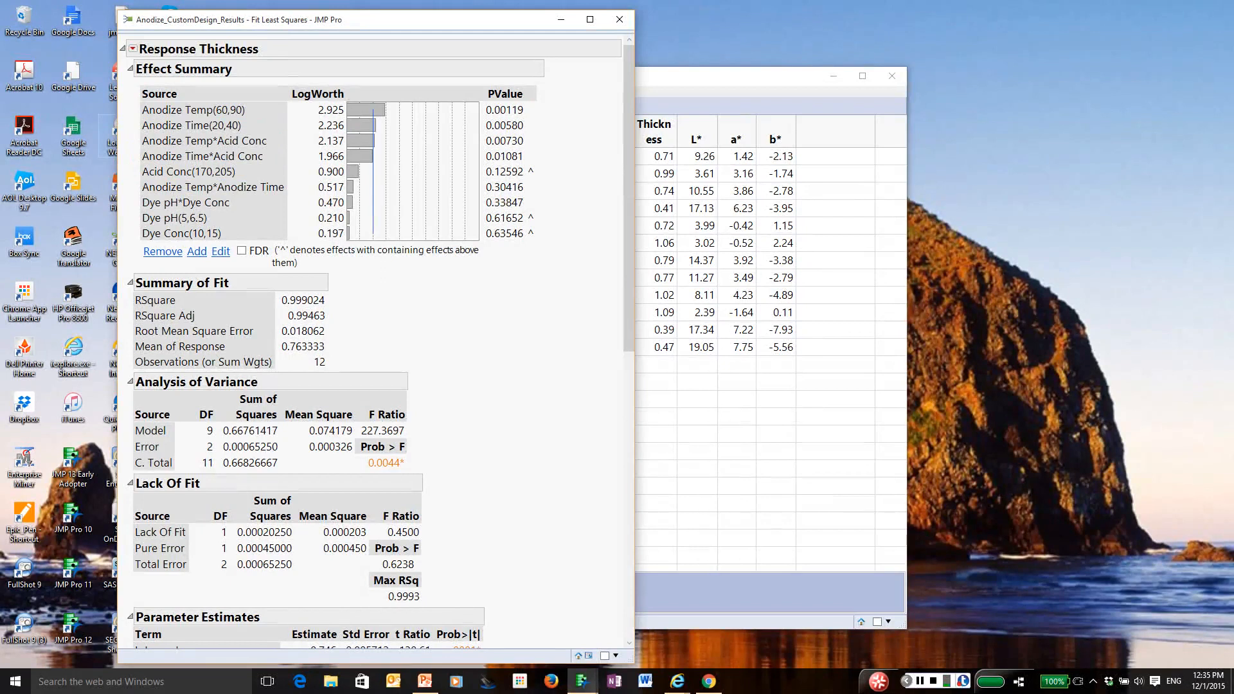
scroll(373, 347, down, 10)
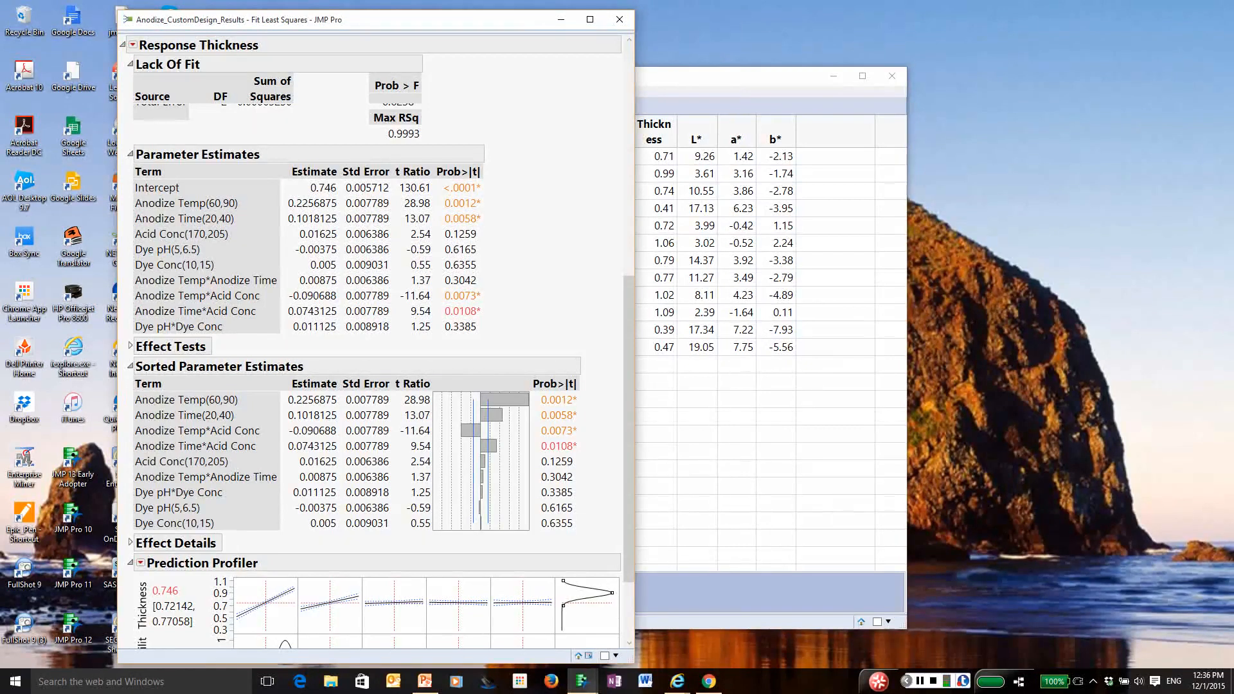
mouse_move(462, 204)
scroll(370, 347, up, 10)
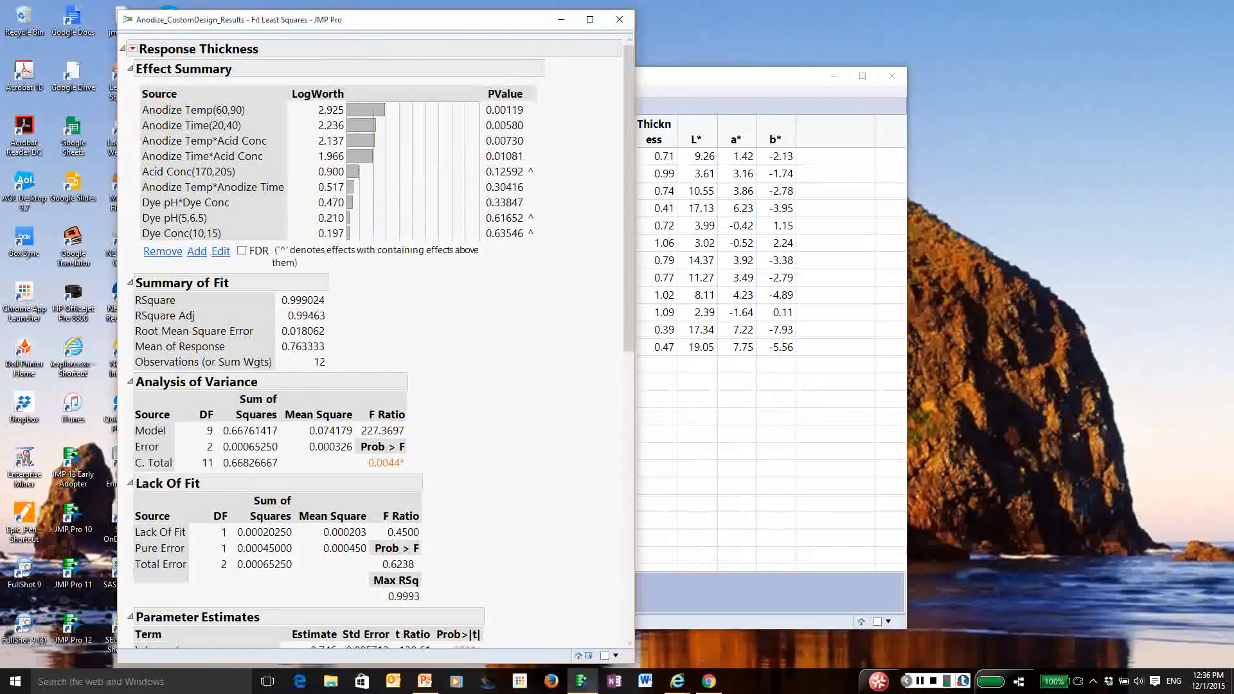
Remove Anodize Temp*Anodize Time, Dye pH*Dye Conc, Dye pH and Dye Conc from the Thickness model through its Effect Summary
click(212, 187)
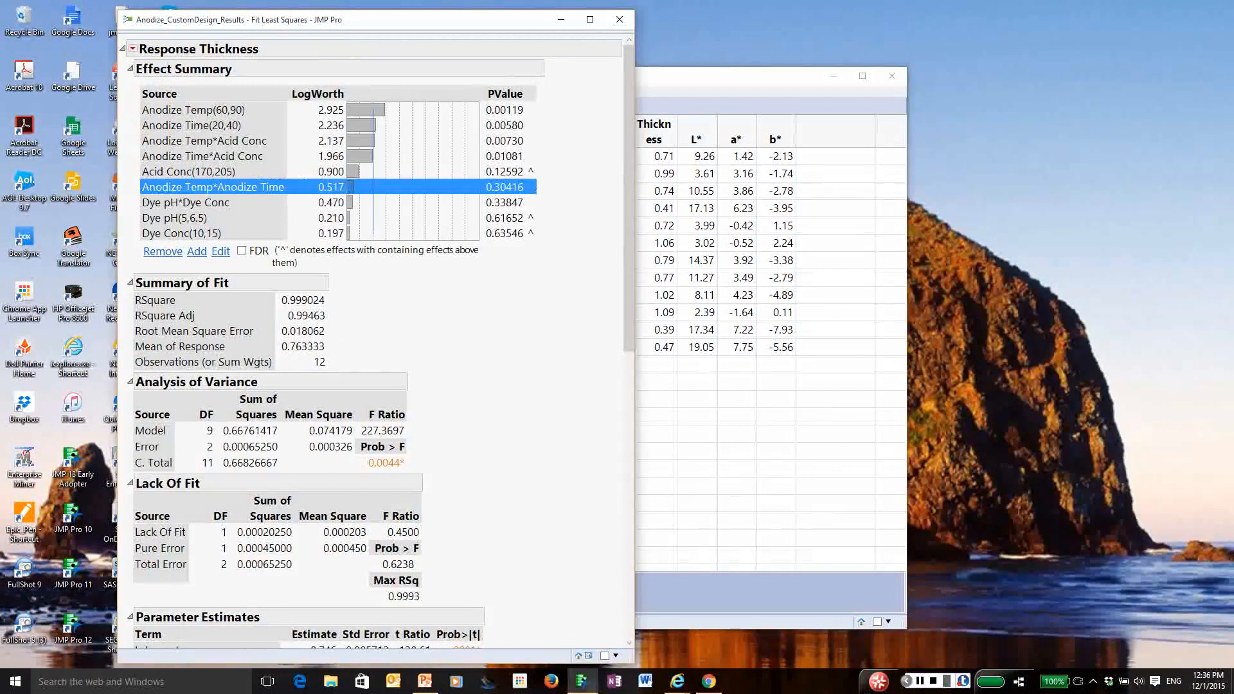
shift+click(182, 233)
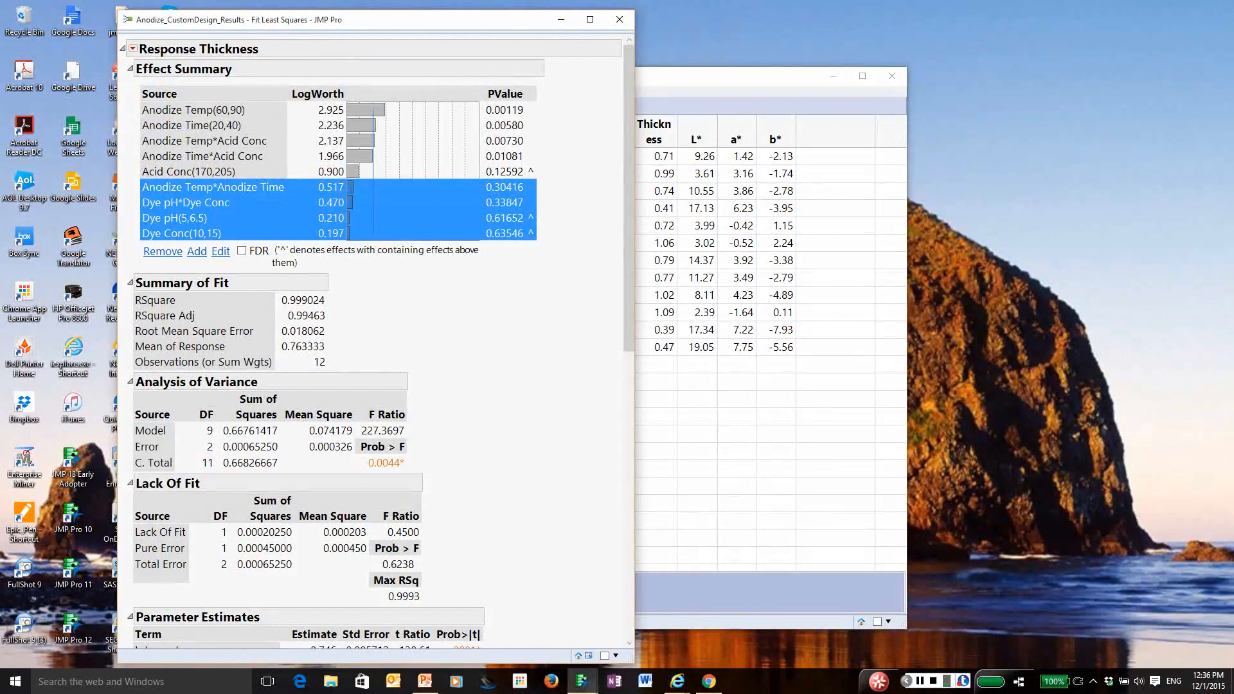
click(163, 252)
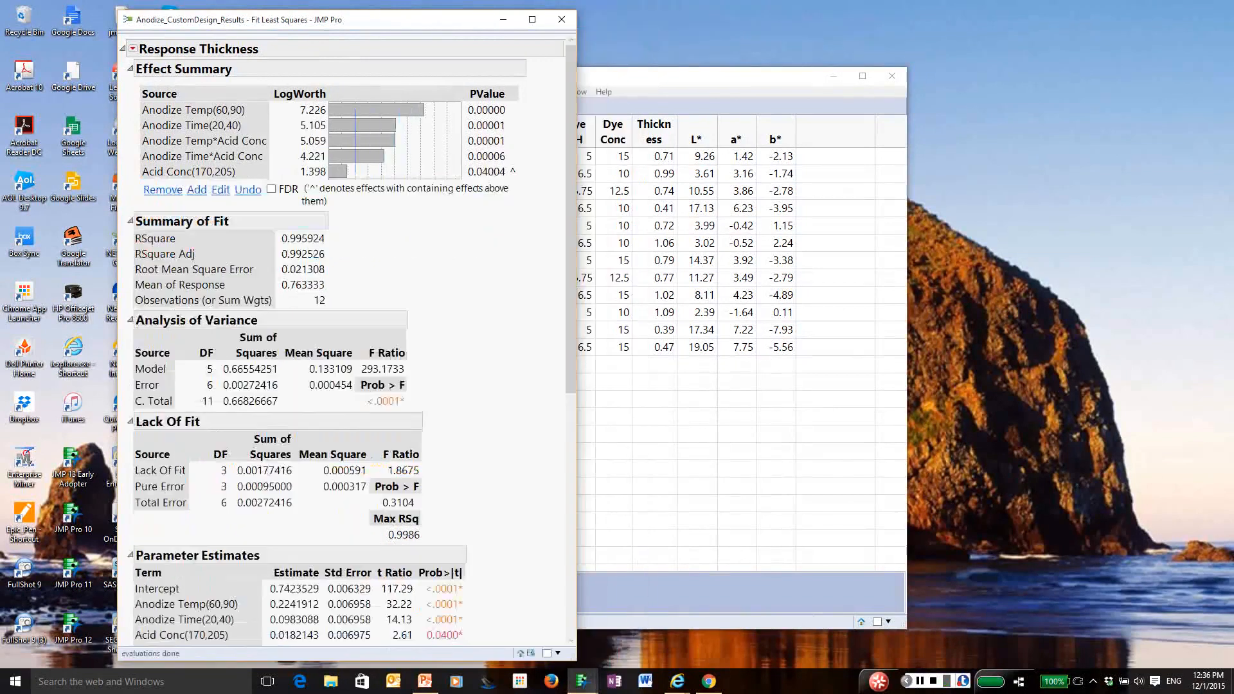
Save the reduced Thickness model's Prediction Formula as a column in the data table and close the report
scroll(347, 347, down, 3)
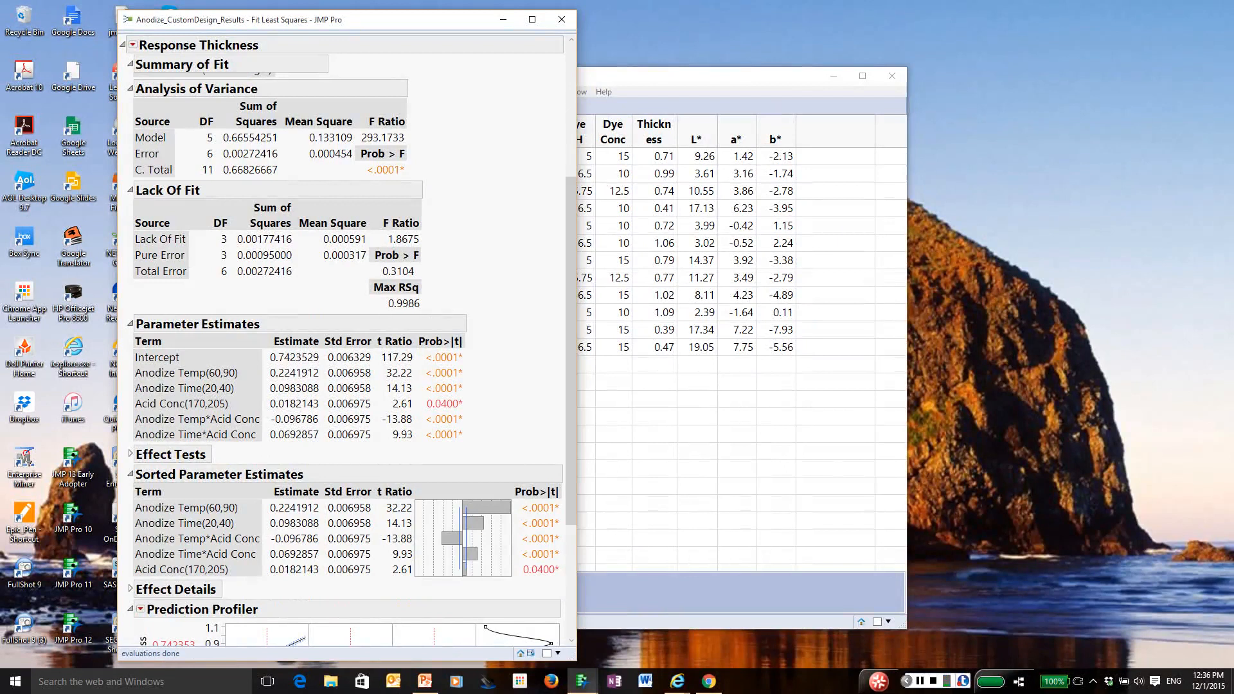
click(132, 45)
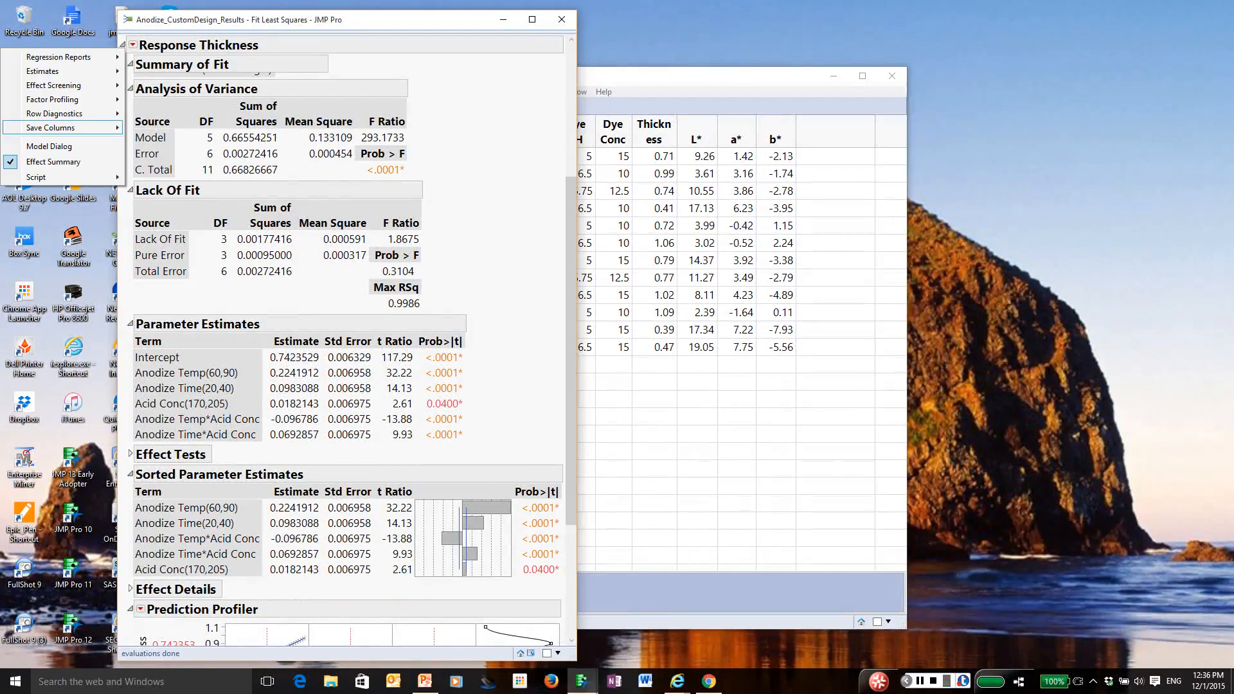
mouse_move(51, 128)
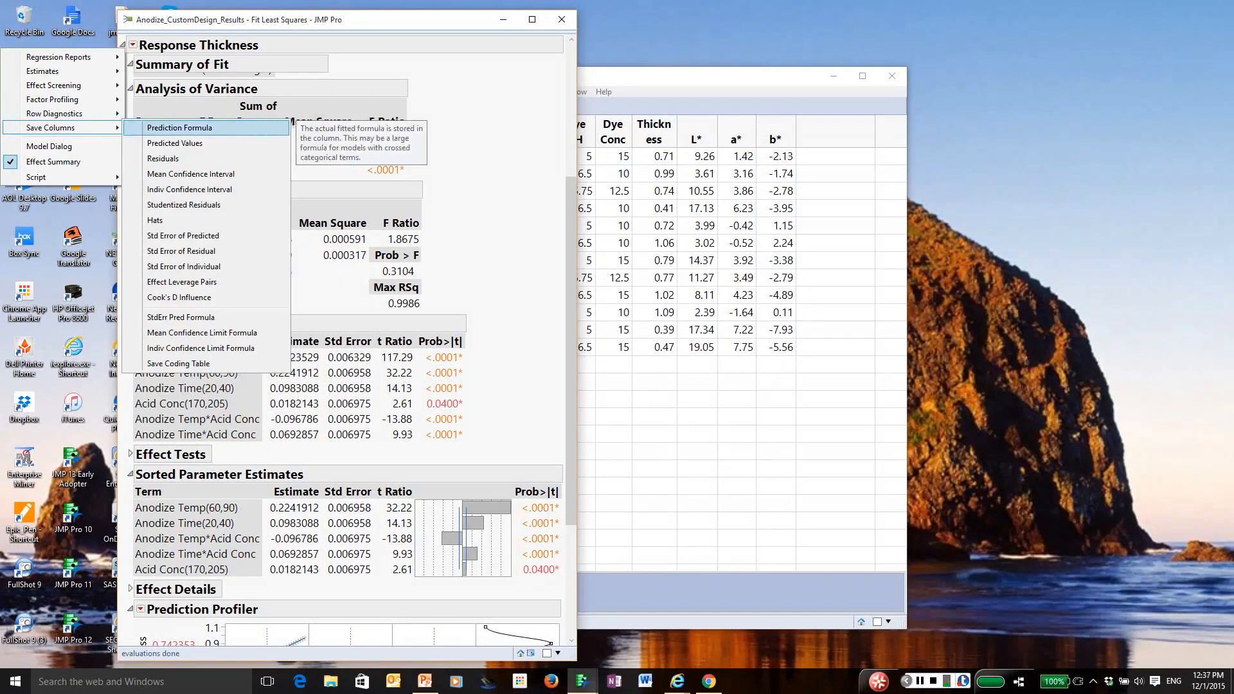
click(179, 127)
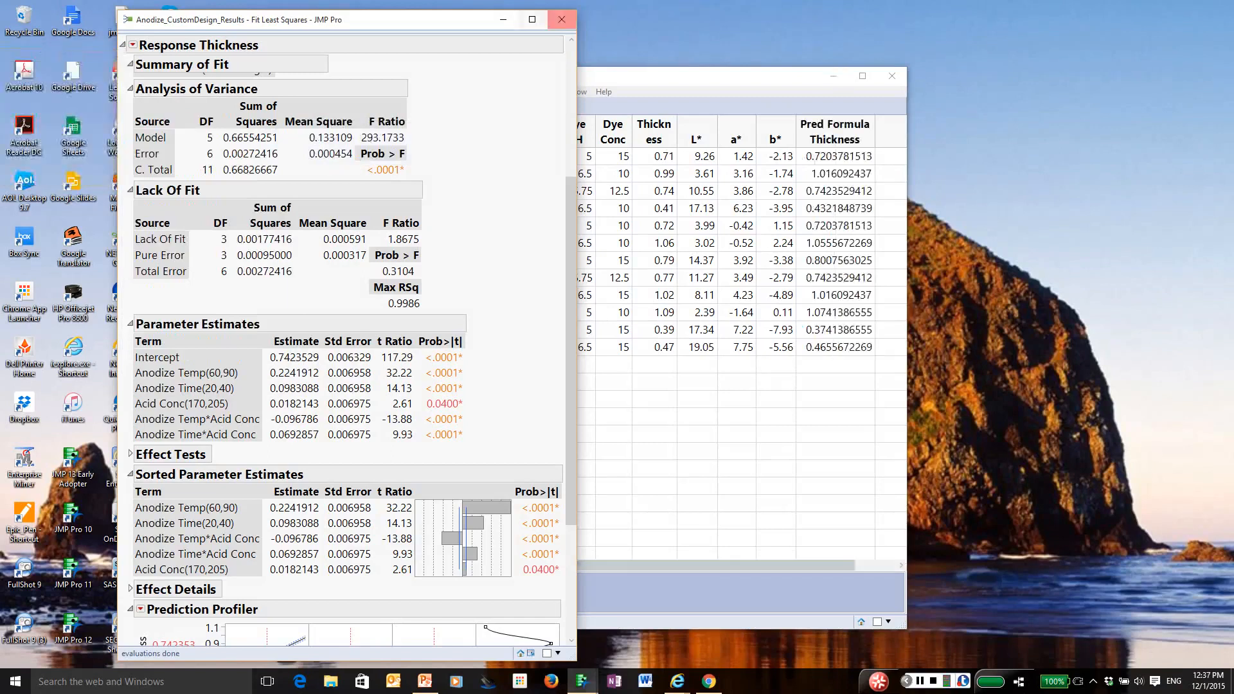
click(562, 19)
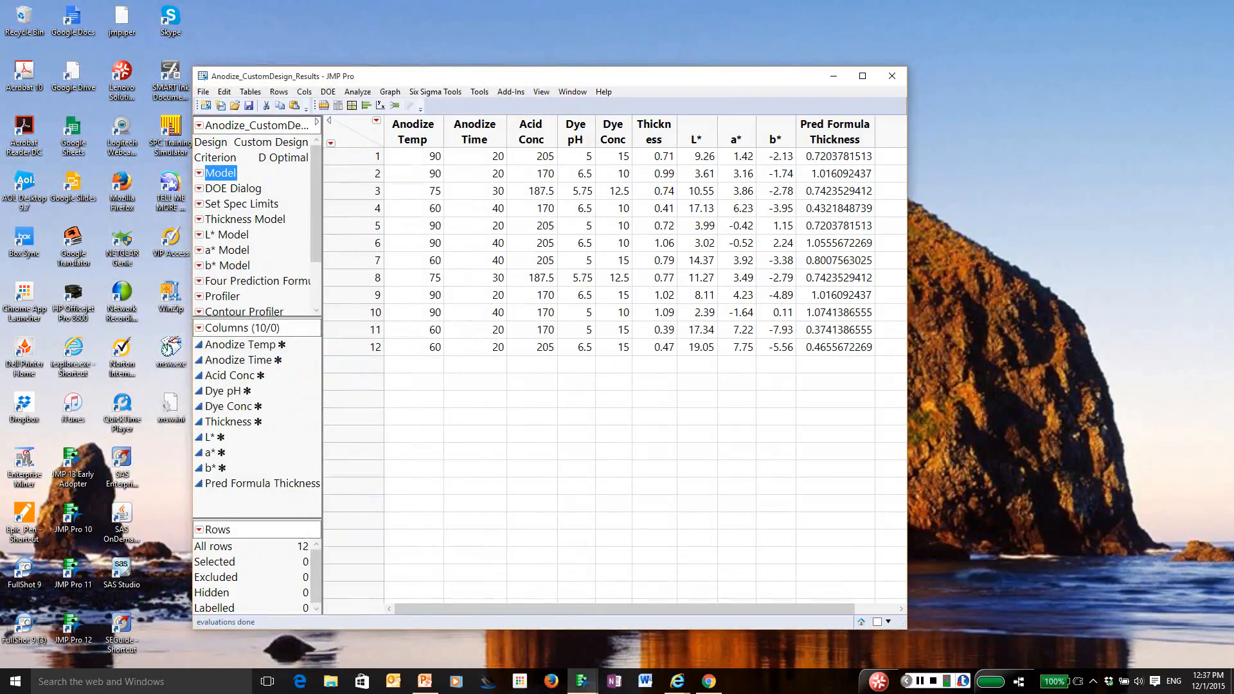
Delete the Pred Formula Thickness column from the data table
click(834, 132)
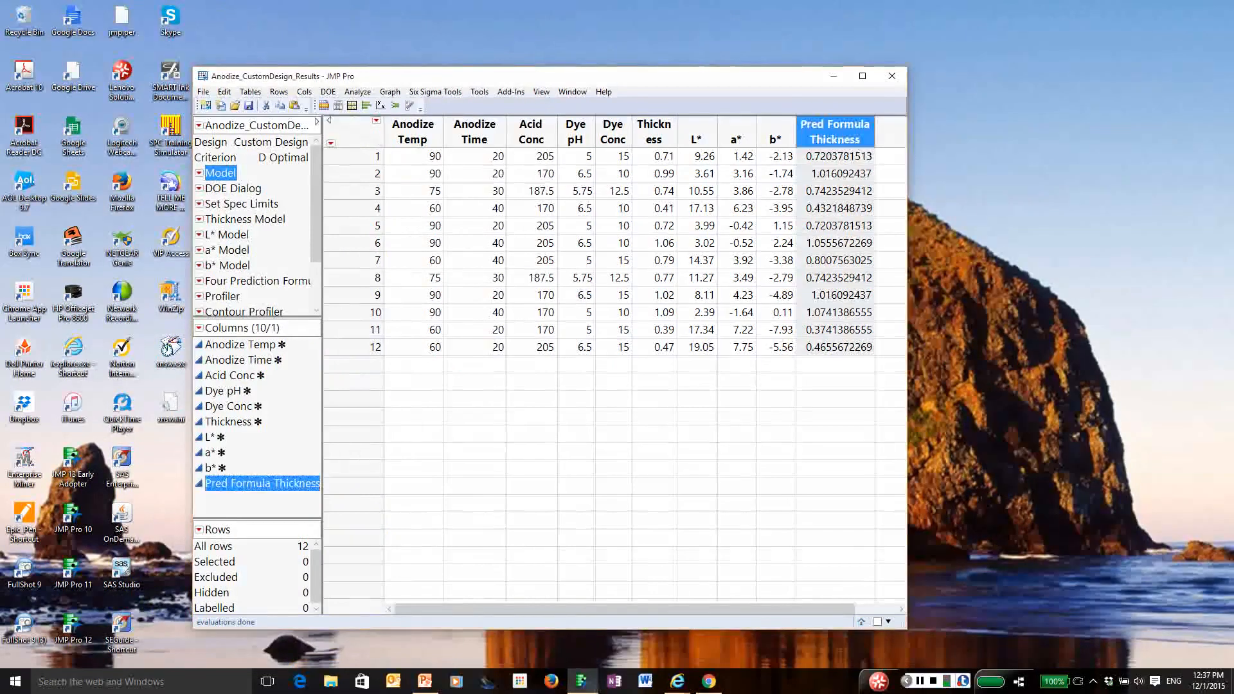
right_click(837, 140)
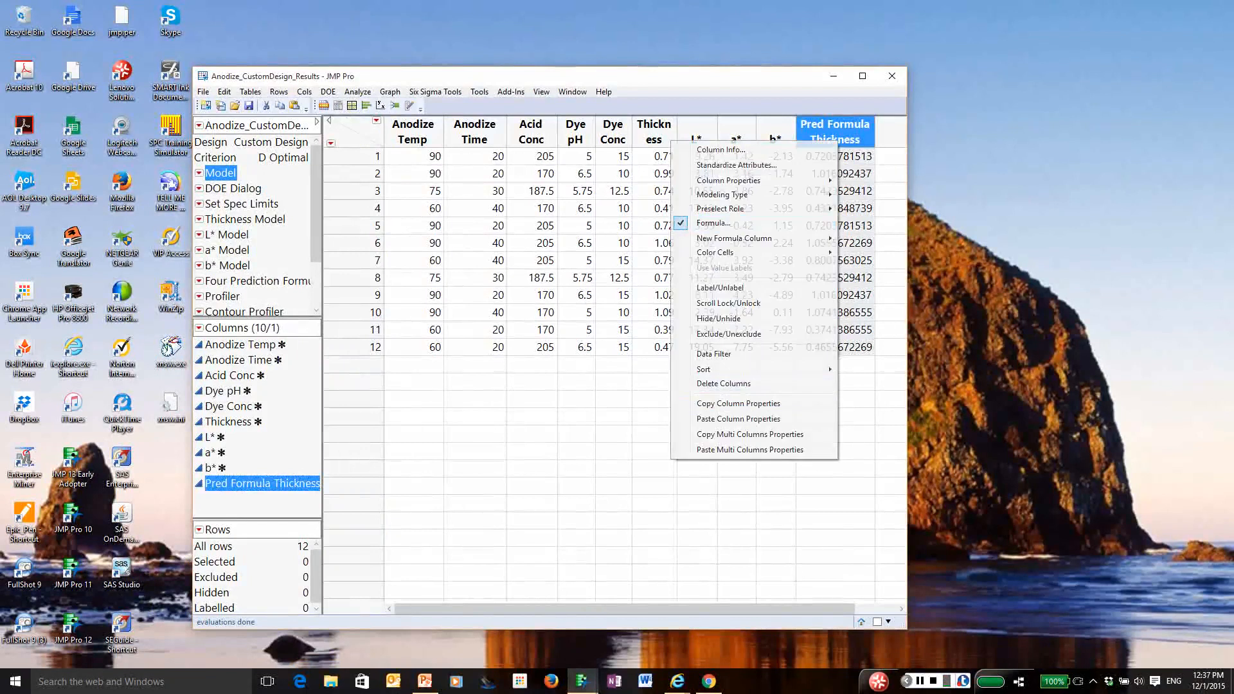
click(724, 384)
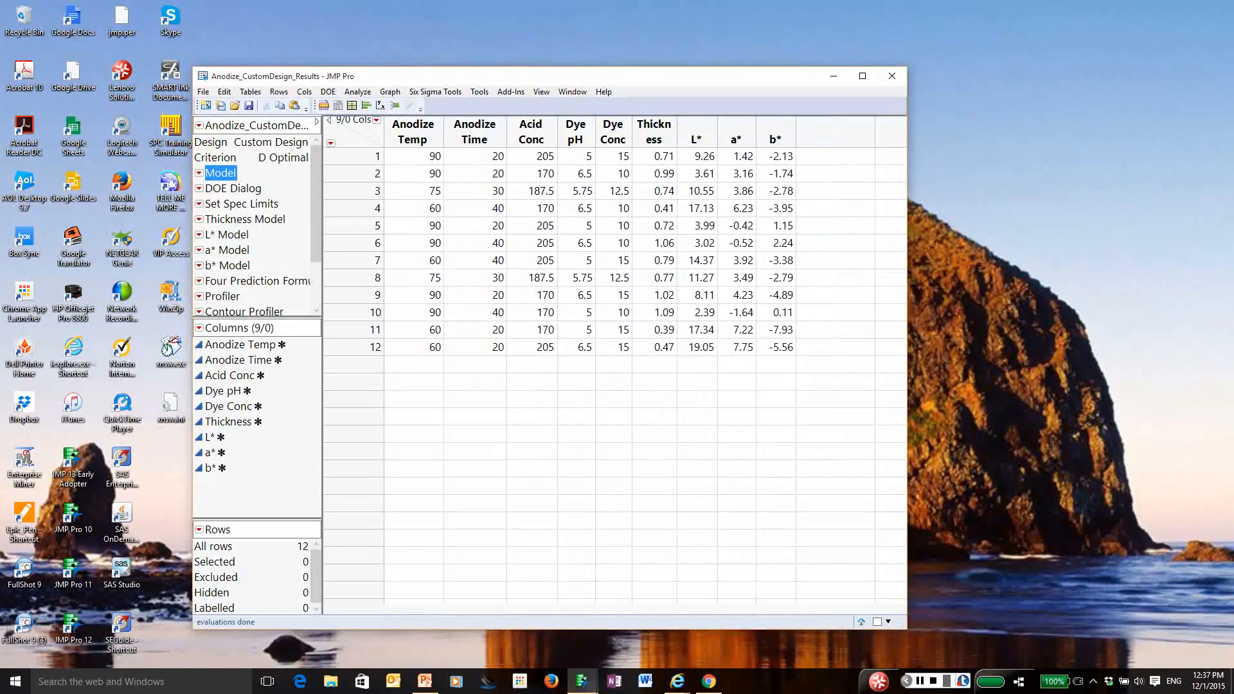
Run the saved L* Model script, fit the model, review its effects and parameter estimates, and close the report
right_click(248, 236)
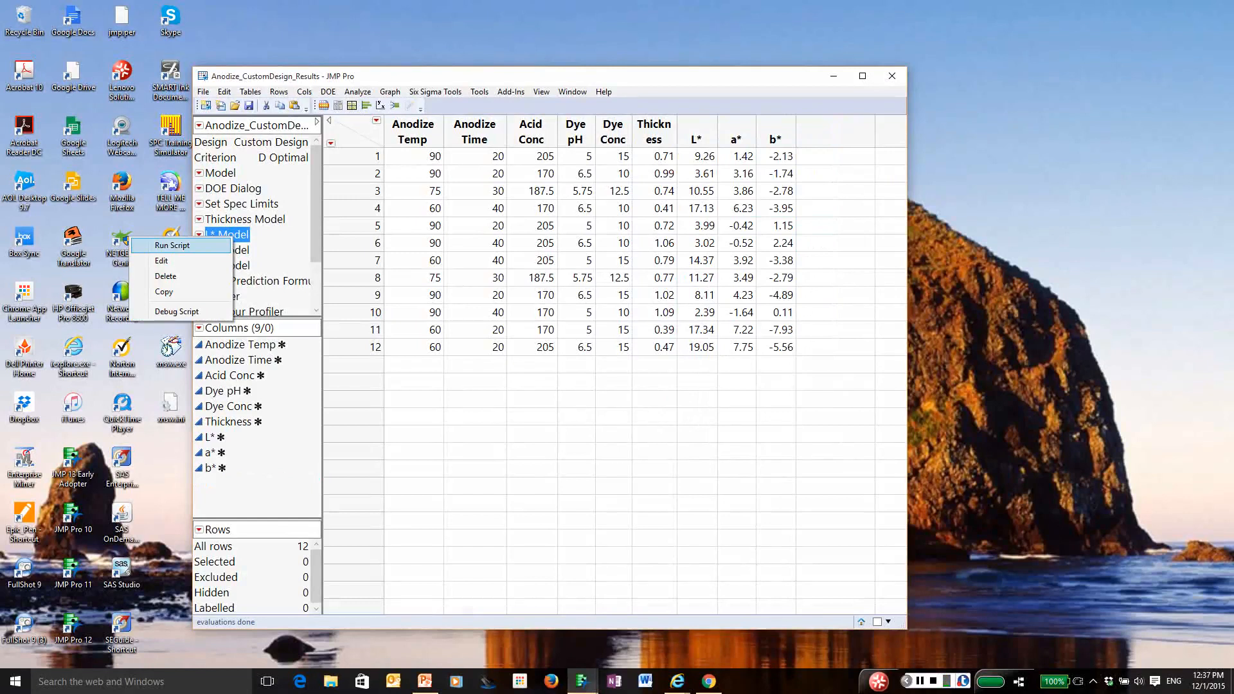
click(173, 246)
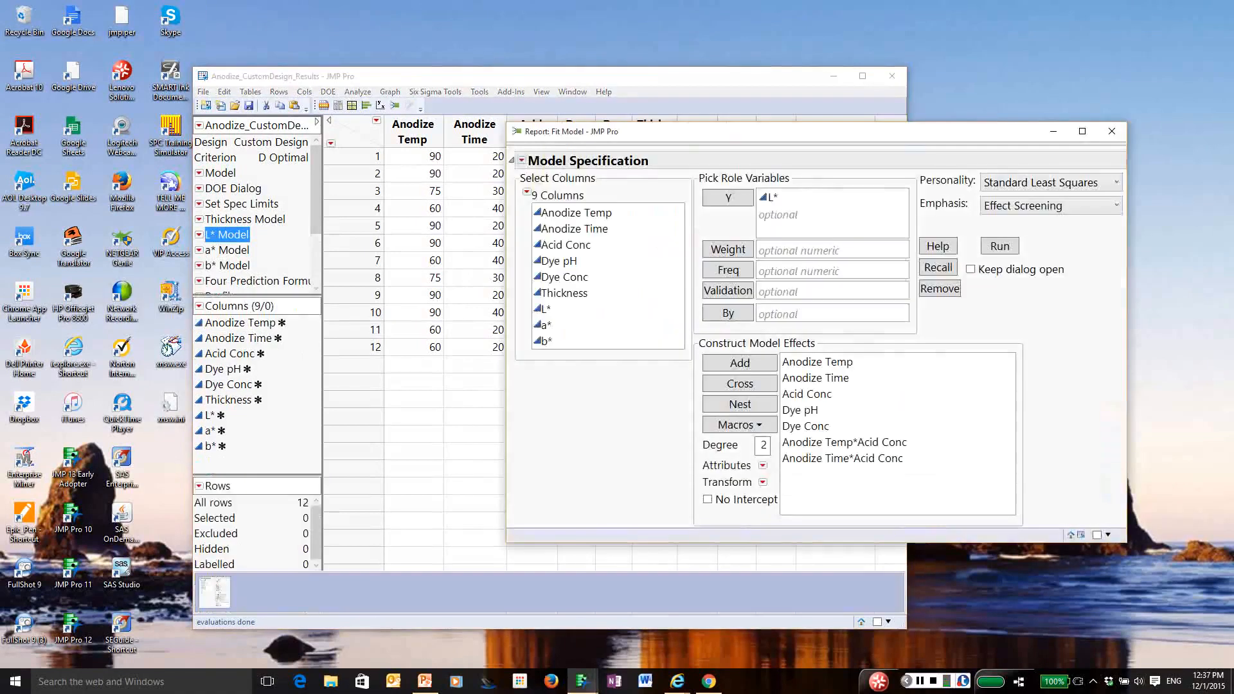
click(999, 246)
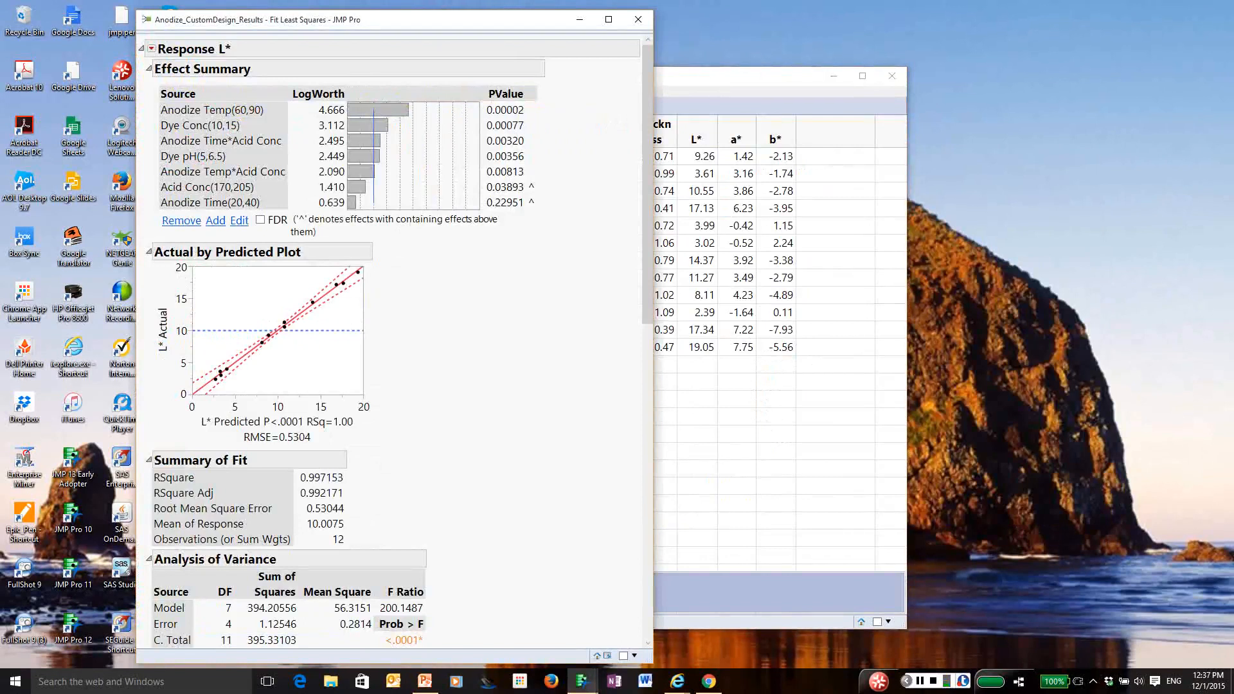
scroll(392, 347, down, 12)
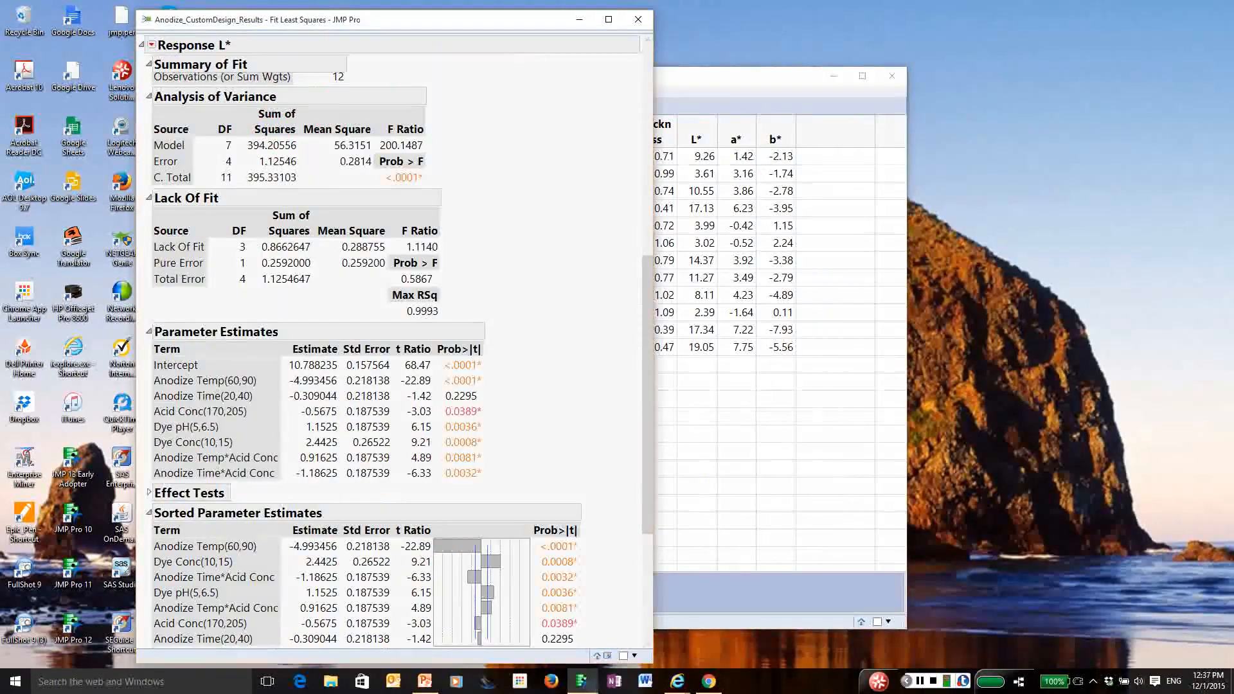
click(638, 20)
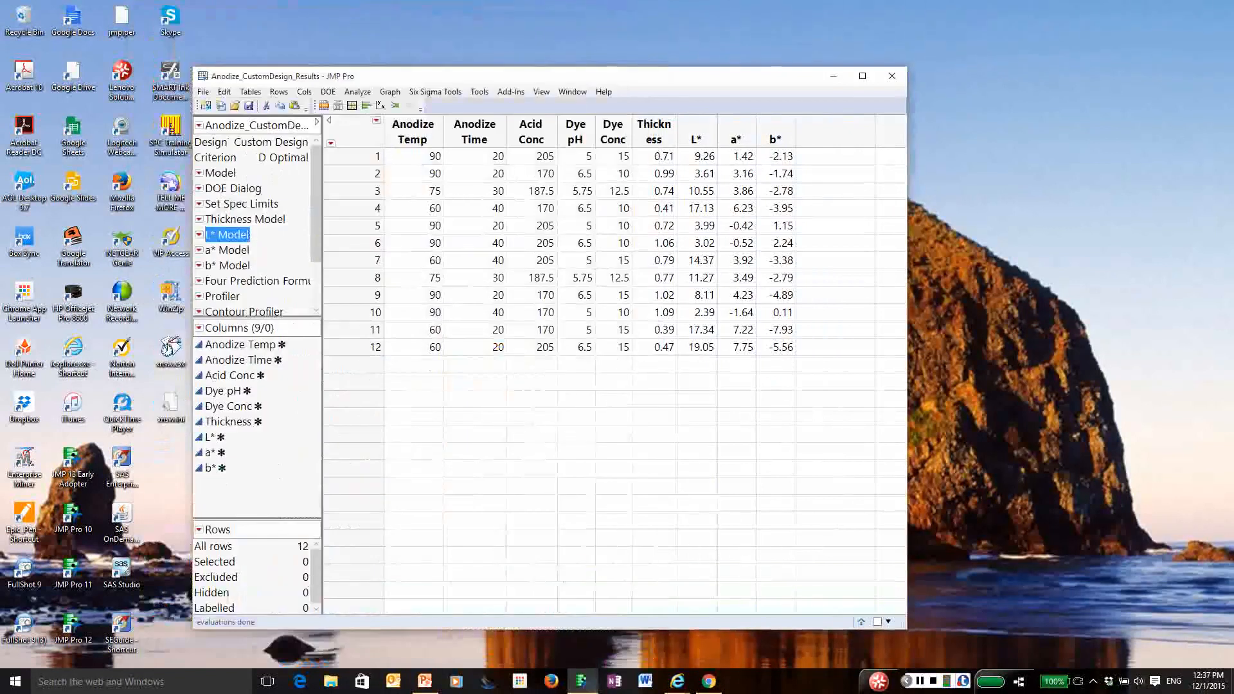
Run the saved a* Model script to check its model effects, then close the specification window without fitting
right_click(228, 250)
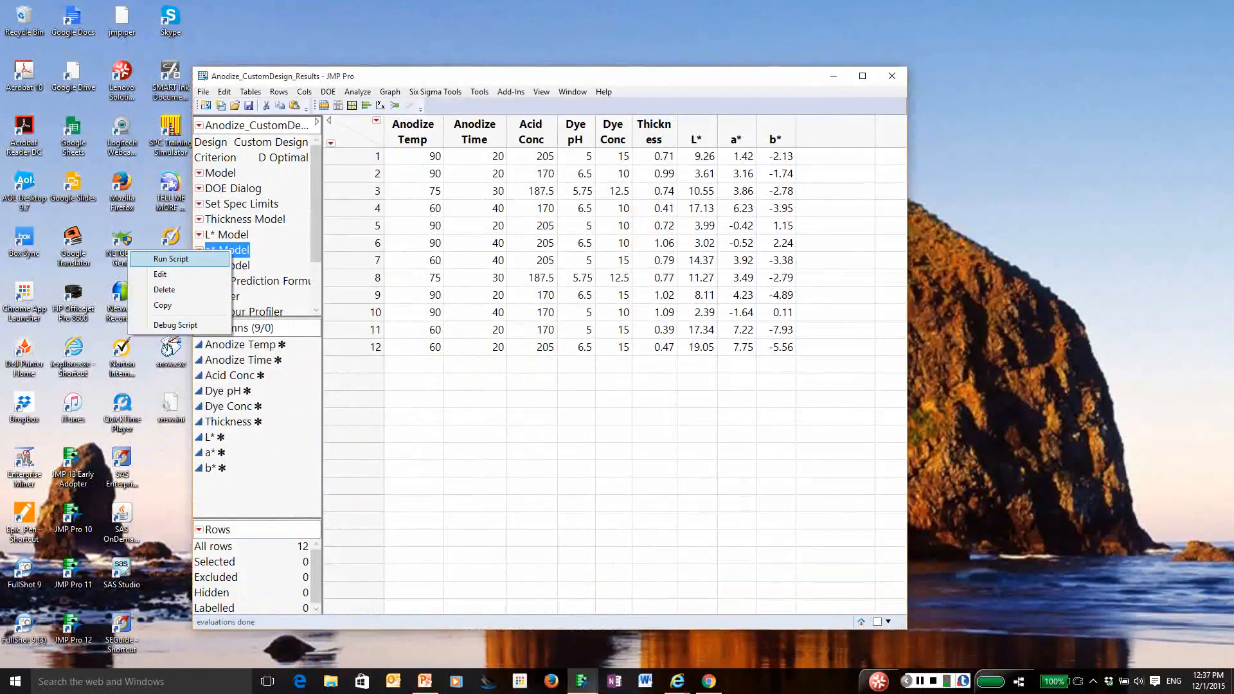
click(171, 258)
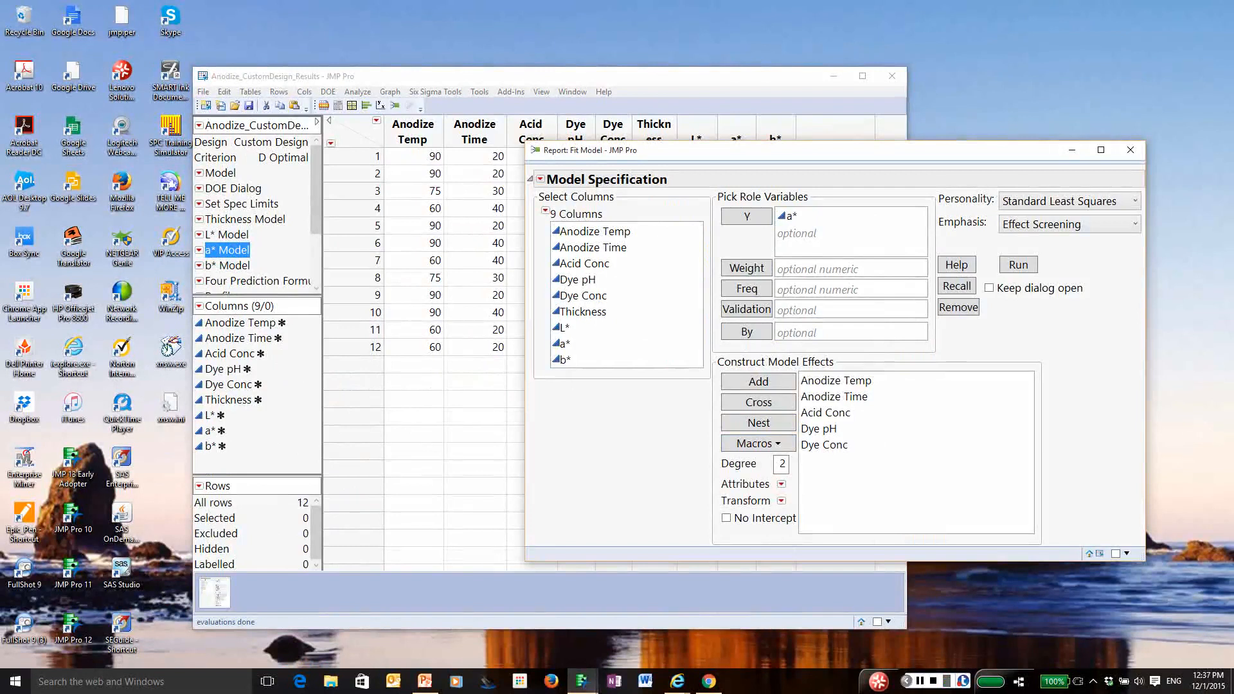
click(1130, 150)
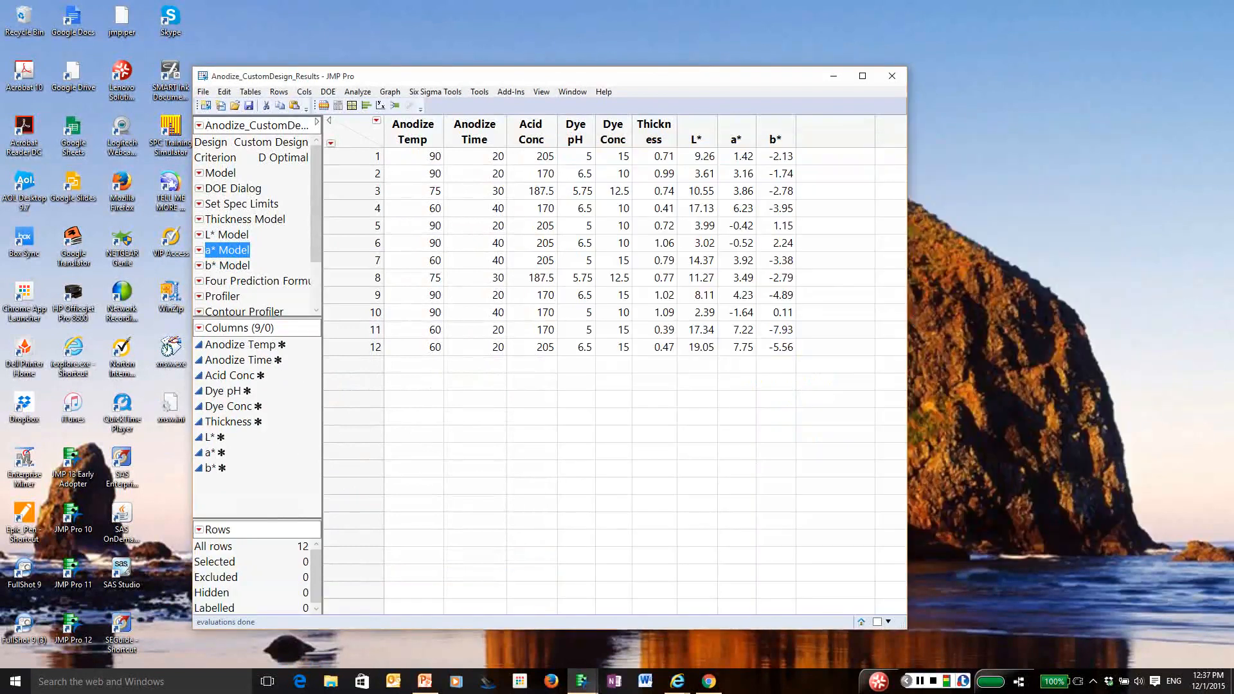
Run the saved script that adds the four prediction formula columns and widen the data table window to show every column
click(227, 235)
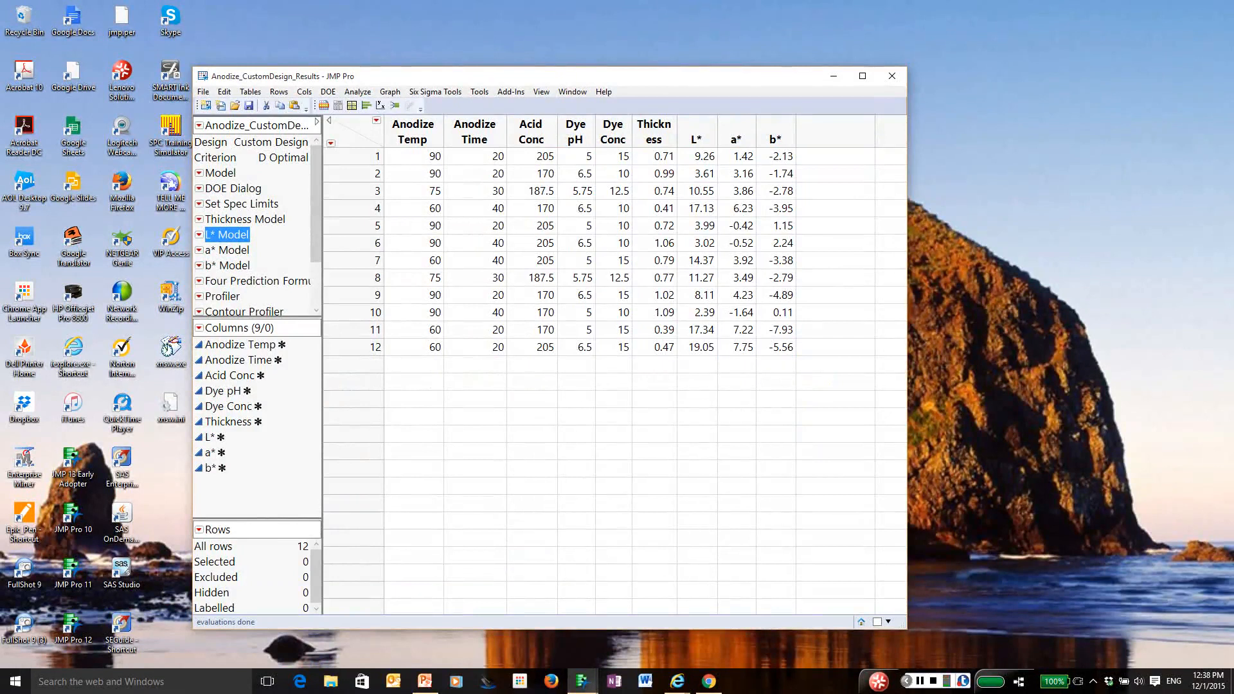
click(199, 280)
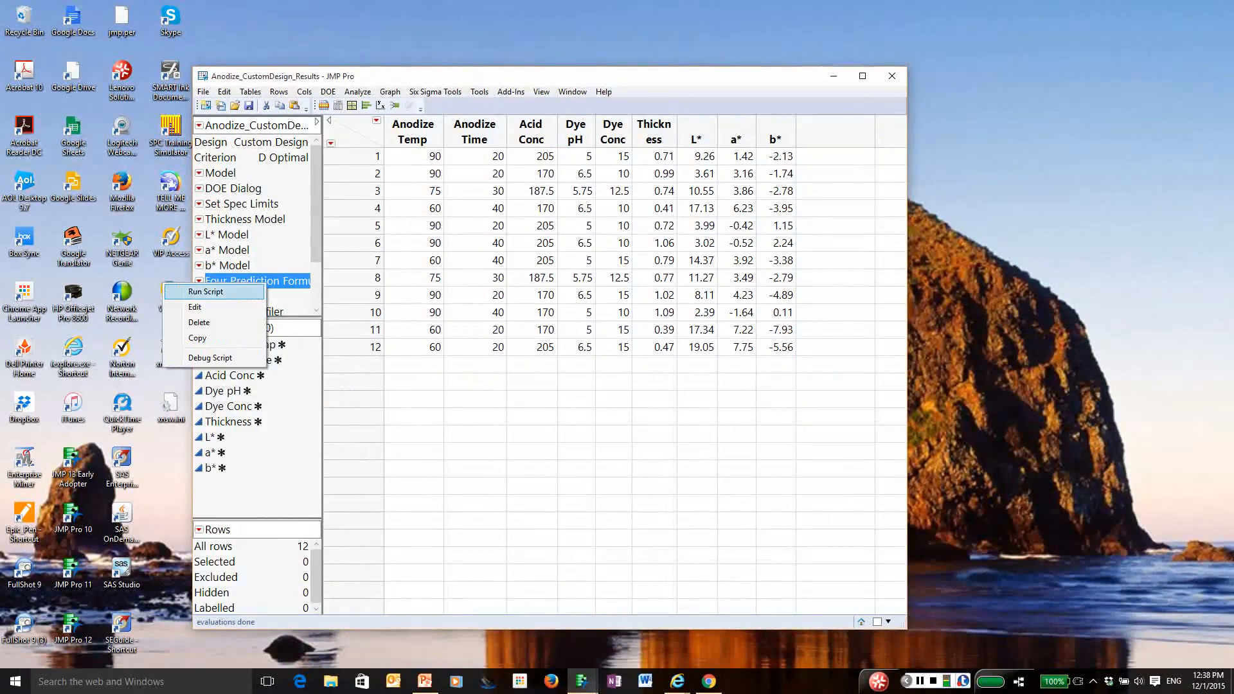
click(206, 292)
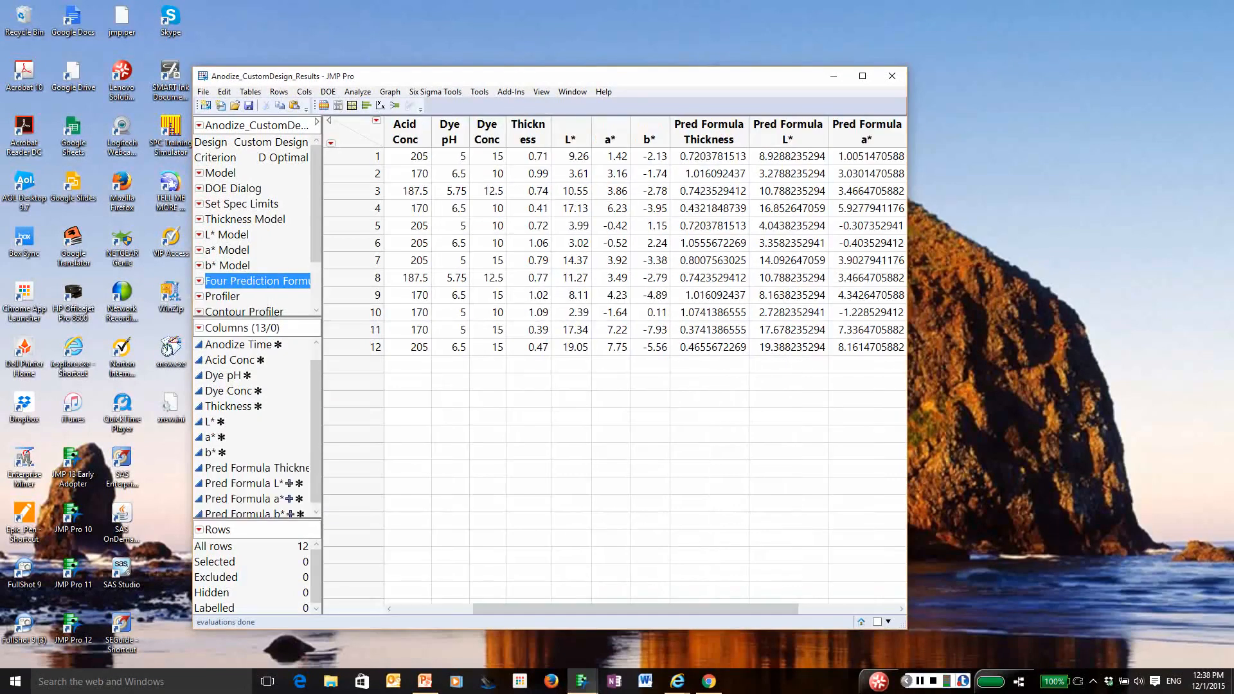
drag(636, 608, 557, 608)
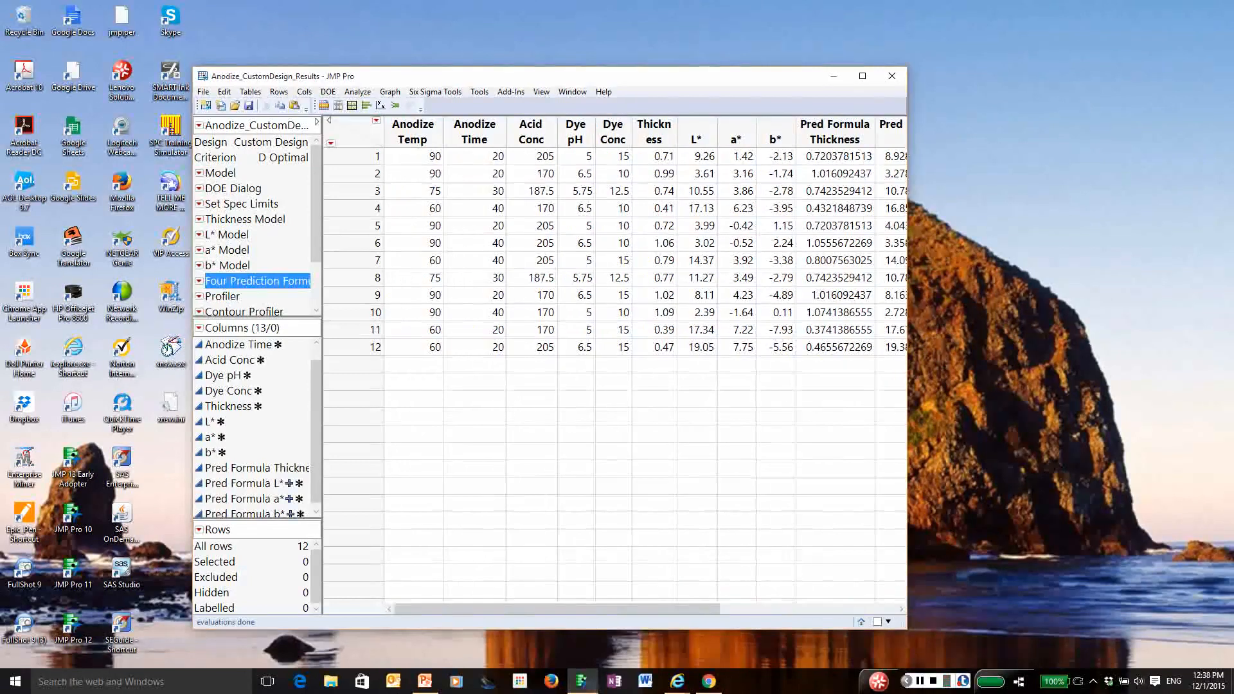
drag(907, 398, 1175, 398)
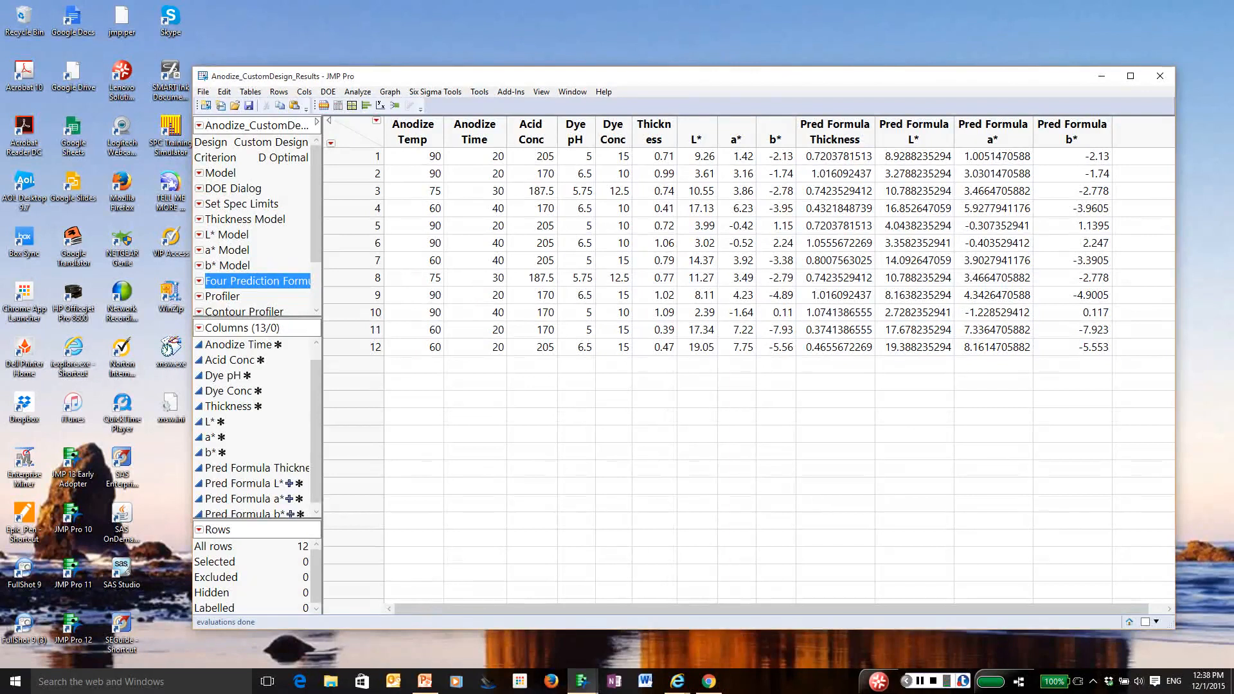
Run the saved Thickness Model script, fit the model and bring its Prediction Profiler into view
right_click(247, 220)
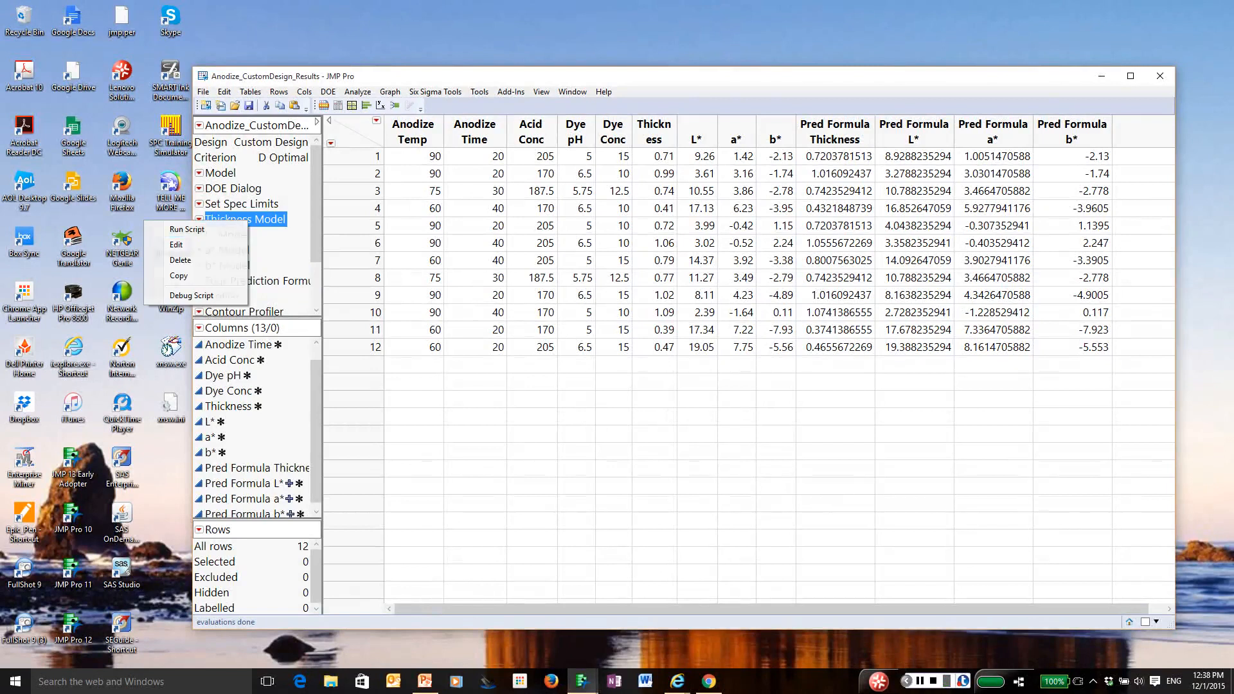
click(186, 230)
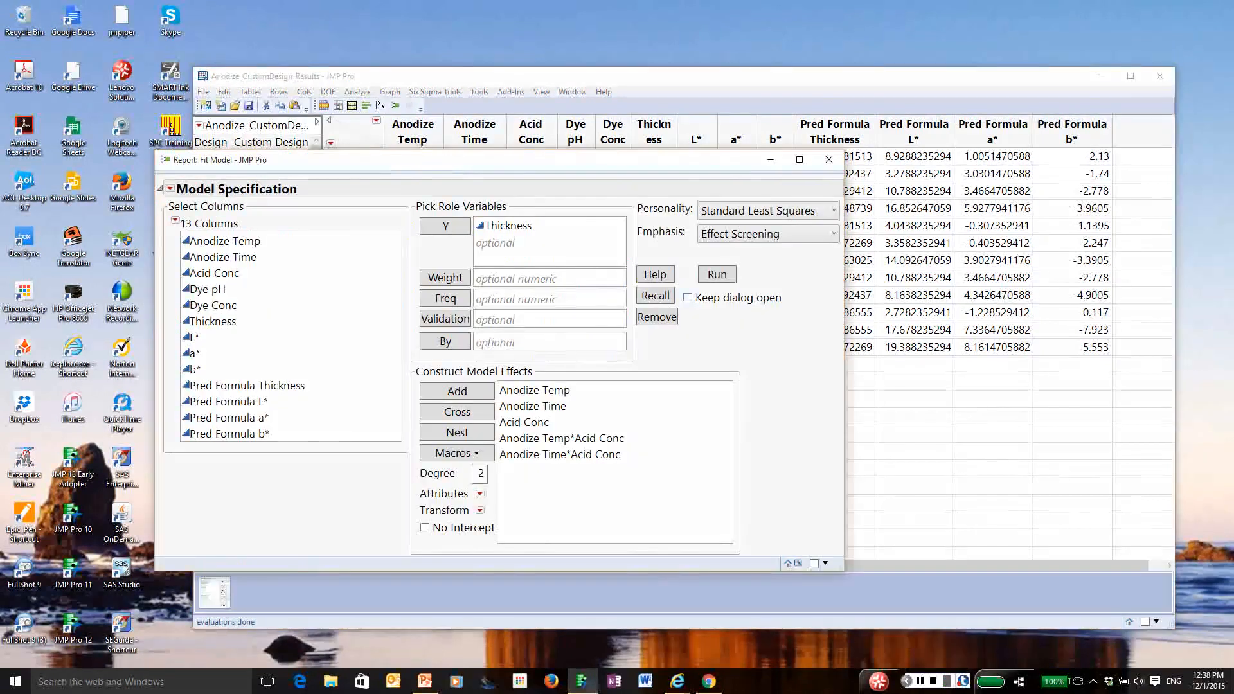
click(717, 274)
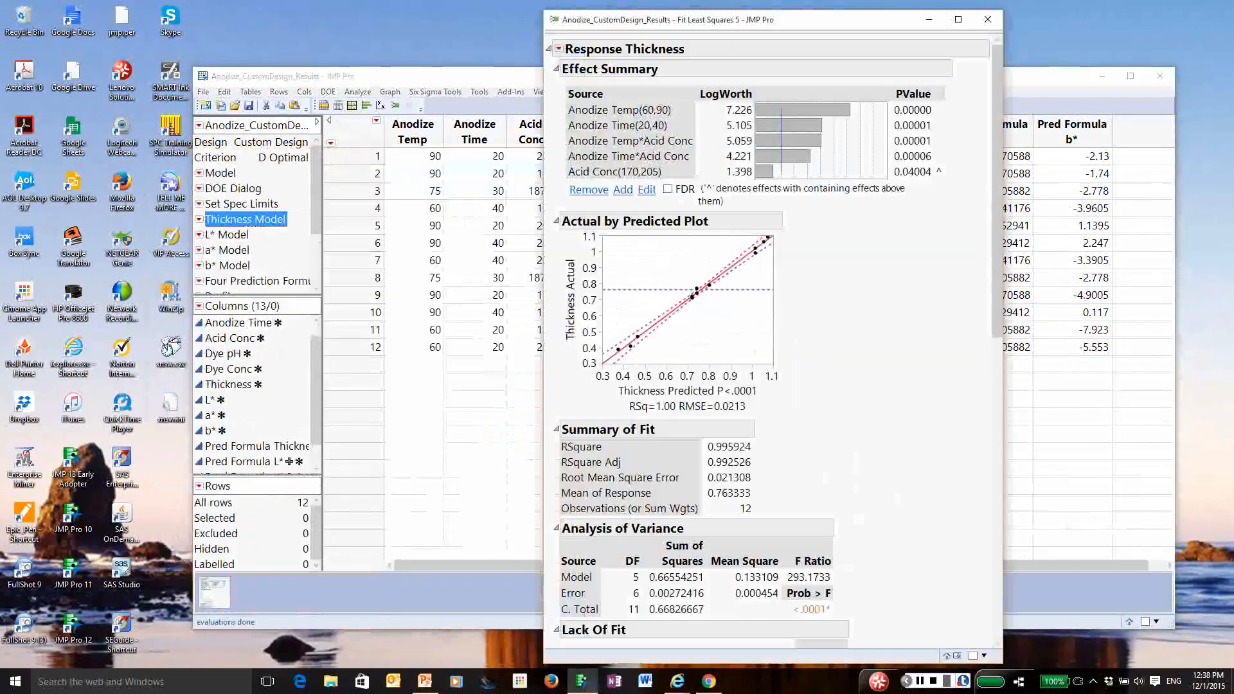
scroll(771, 347, down, 10)
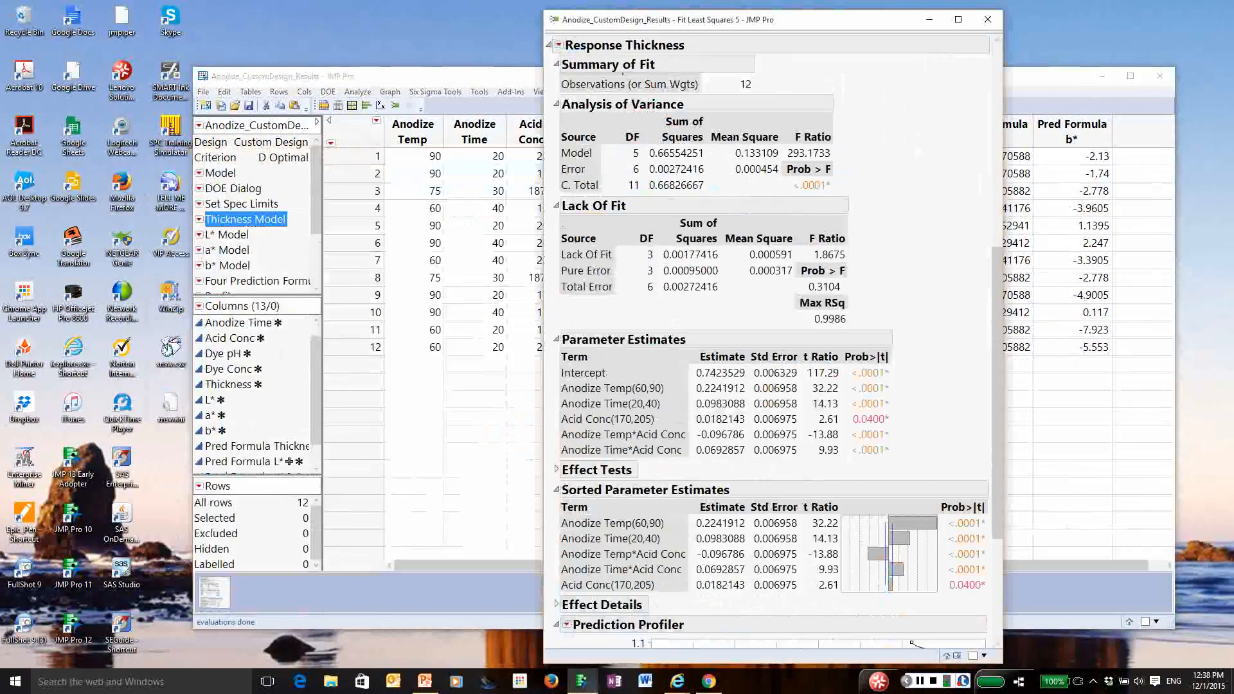
scroll(847, 505, down, 5)
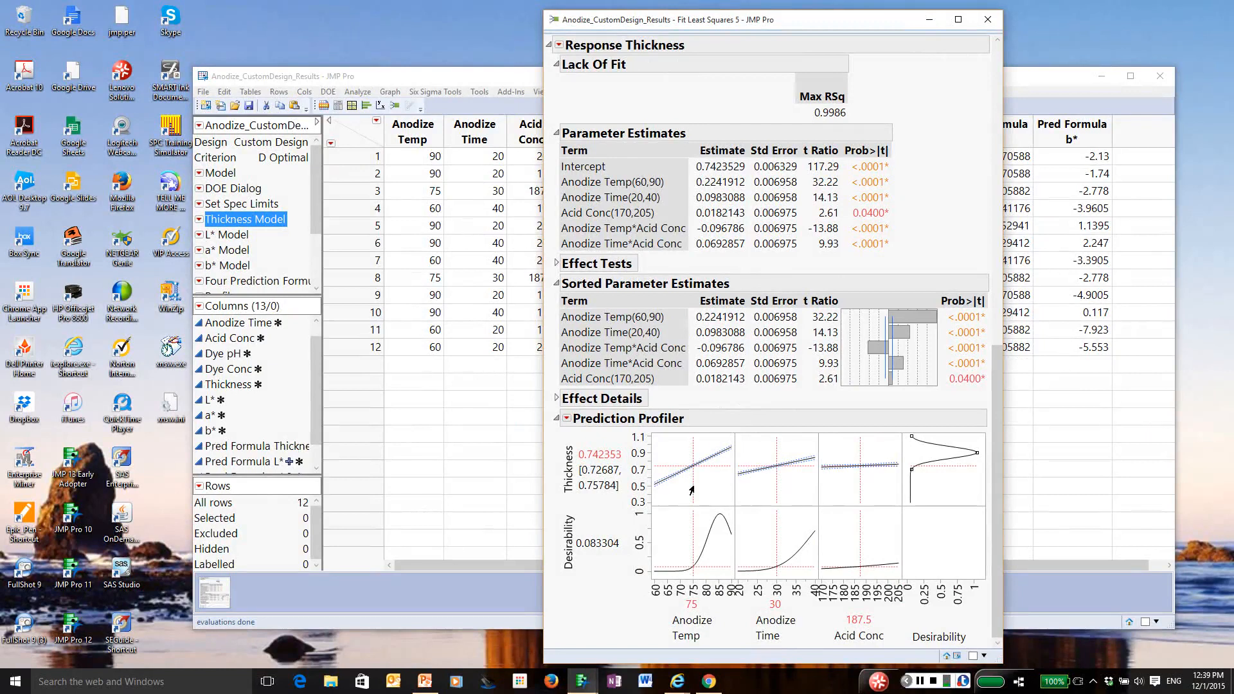
In the Thickness Prediction Profiler, set Anodize Temp to 76.62, and try Acid Conc at 190.46 before setting it to 181.58
drag(690, 492, 696, 520)
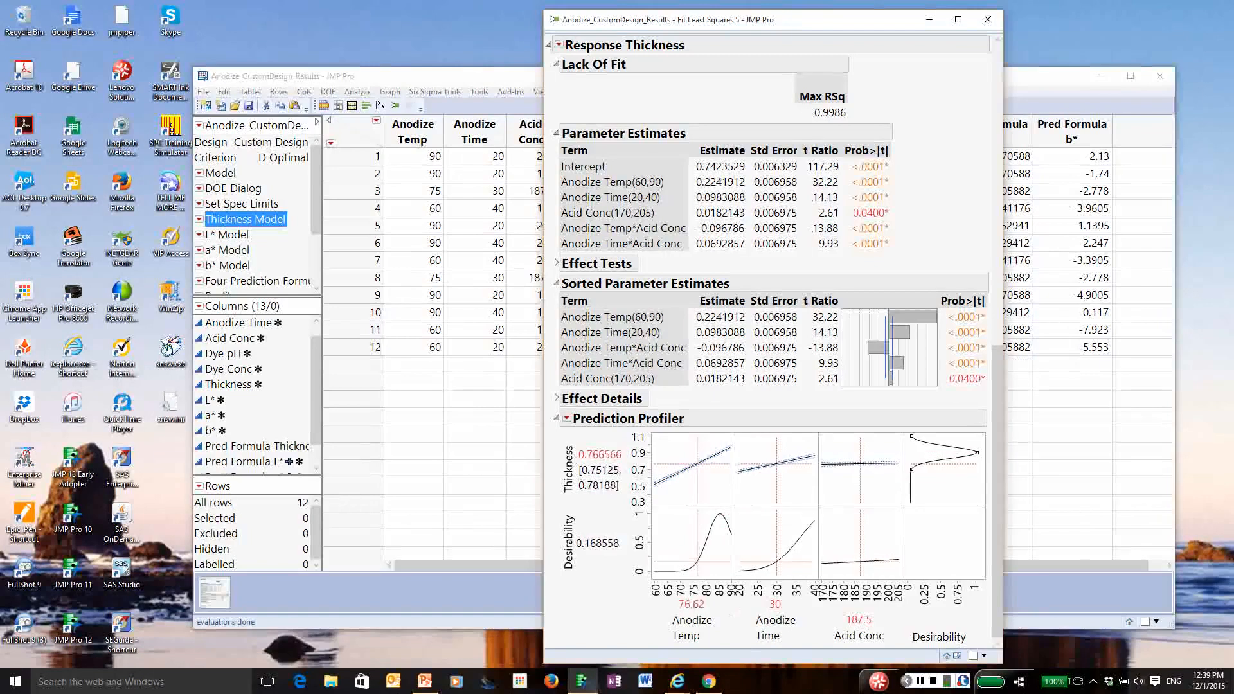
mouse_move(556, 442)
mouse_down()
mouse_move(634, 429)
mouse_move(567, 444)
mouse_up()
key(Escape)
mouse_move(858, 542)
mouse_down()
mouse_move(845, 546)
mouse_move(880, 545)
mouse_move(827, 554)
mouse_move(865, 546)
mouse_up()
right_click(865, 546)
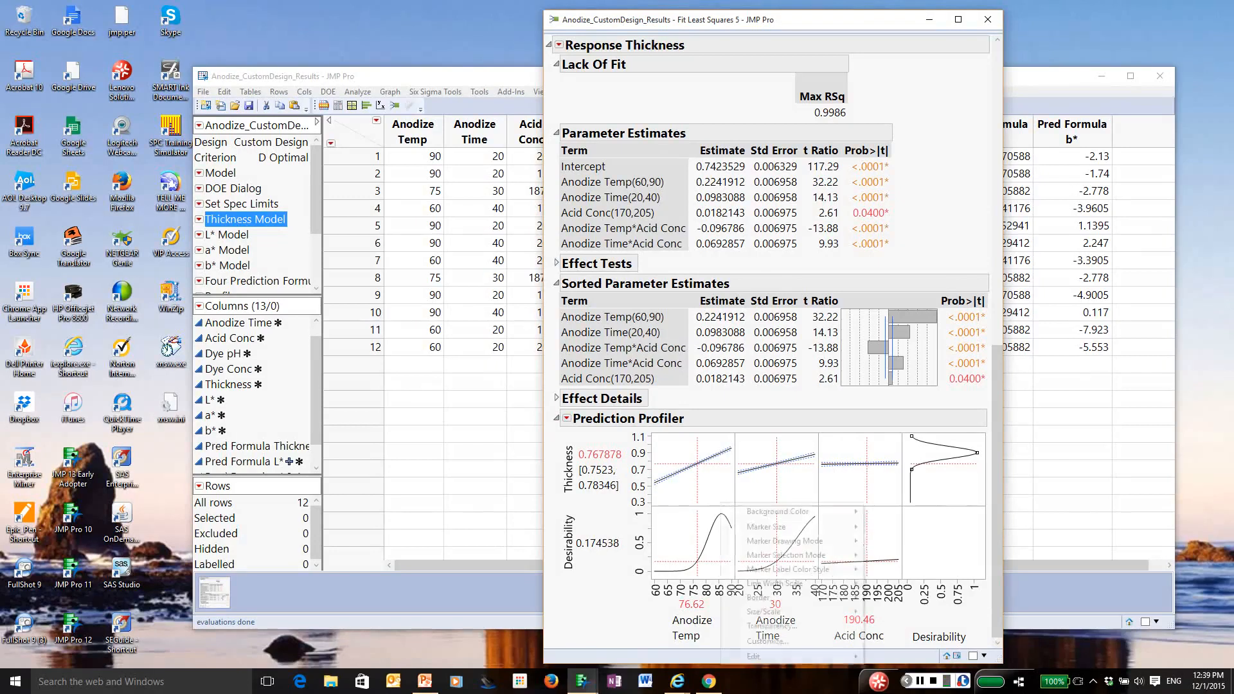
click(845, 497)
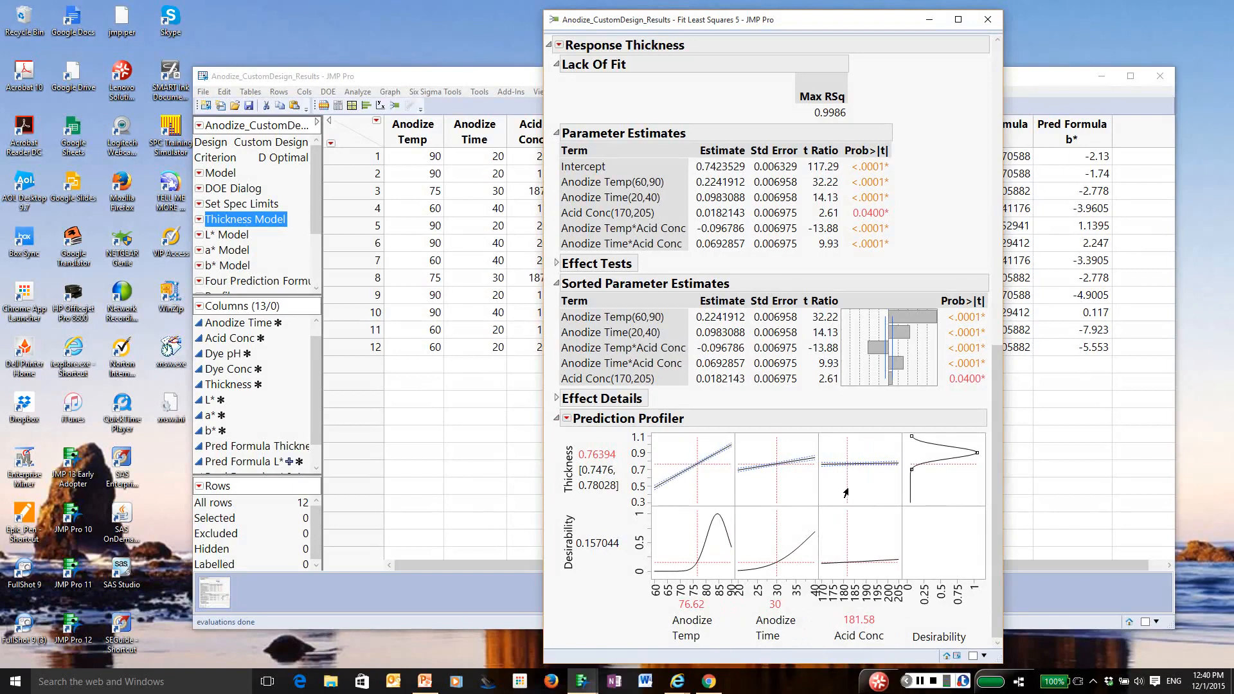
In the Thickness Prediction Profiler, try Acid Conc at 205 and 170, Anodize Temp at 67.38, 90 and 62.31, and Anodize Time at 22.31
drag(846, 493, 903, 493)
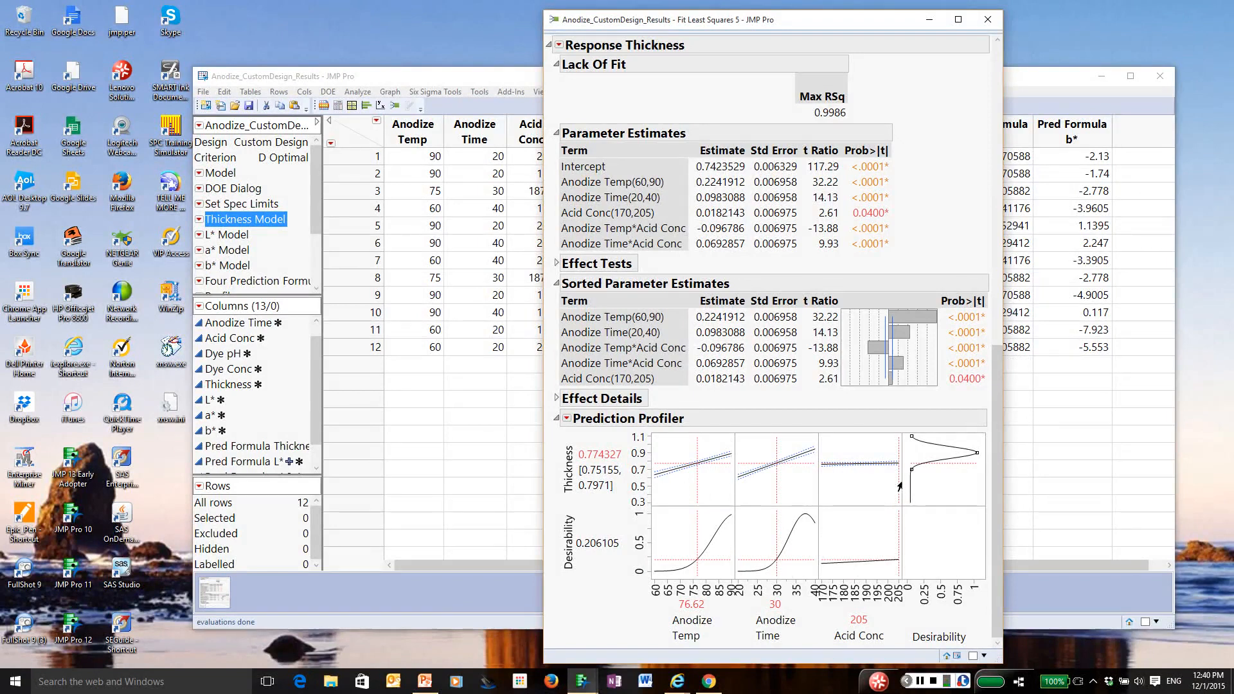
drag(900, 486, 799, 506)
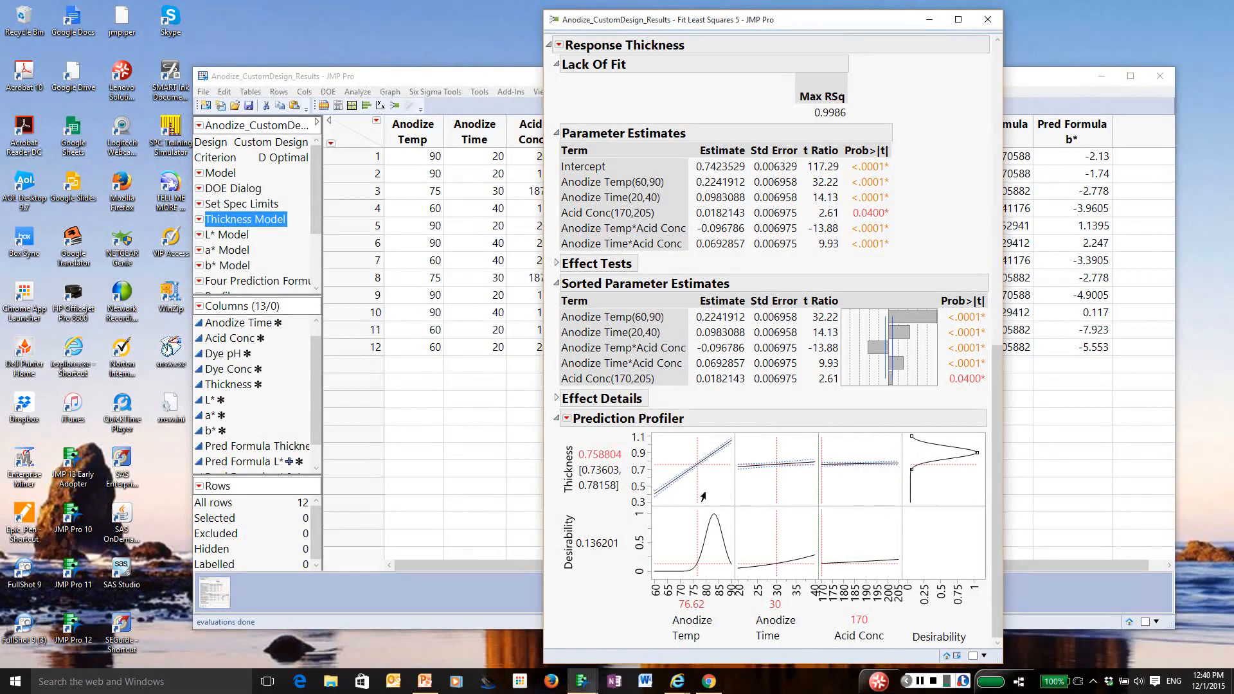
drag(698, 496, 634, 509)
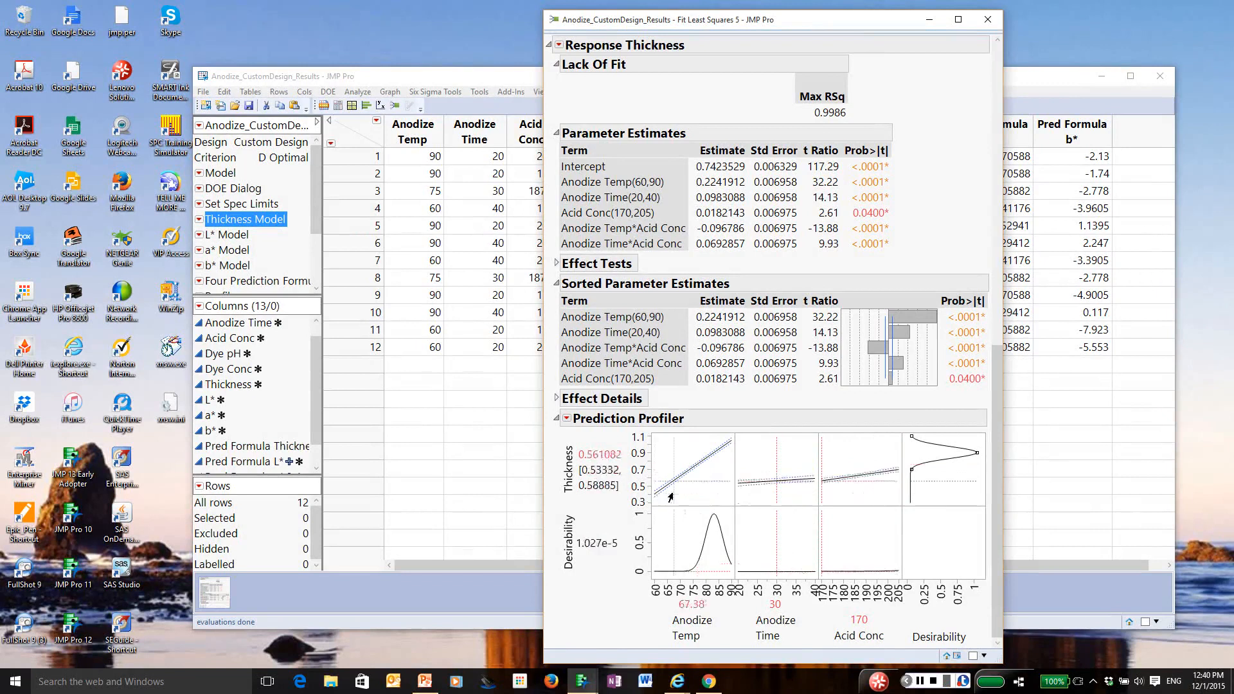
click(733, 508)
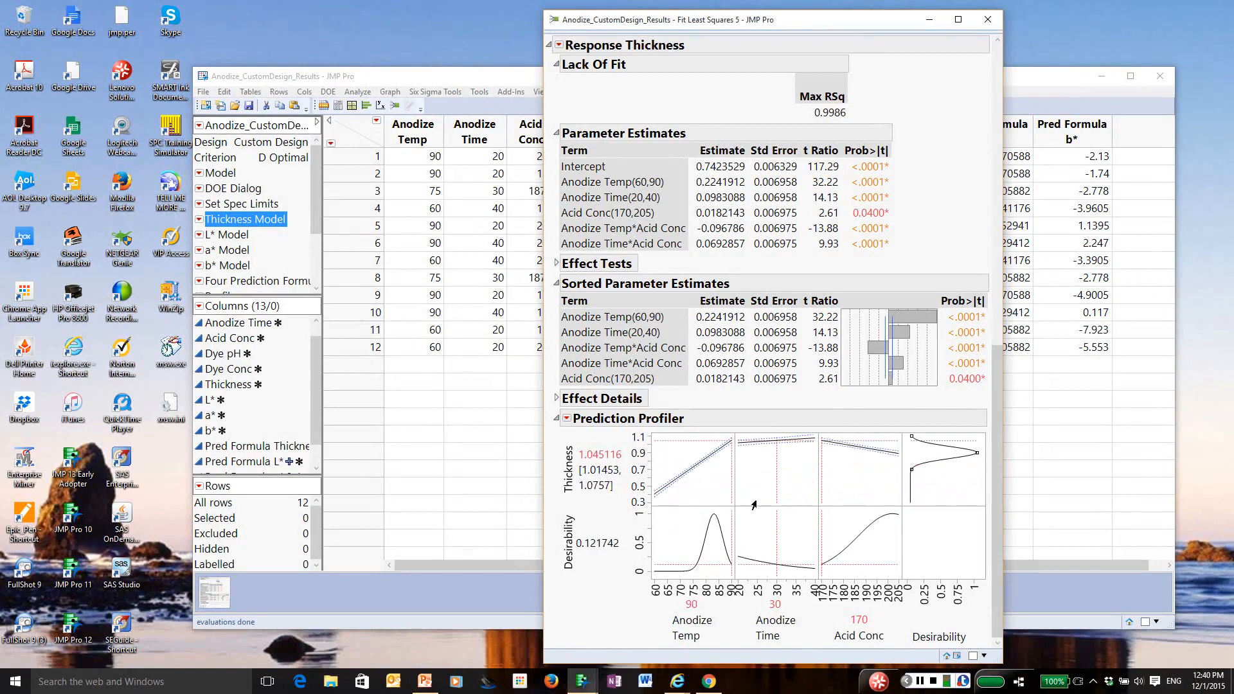
drag(726, 511, 656, 520)
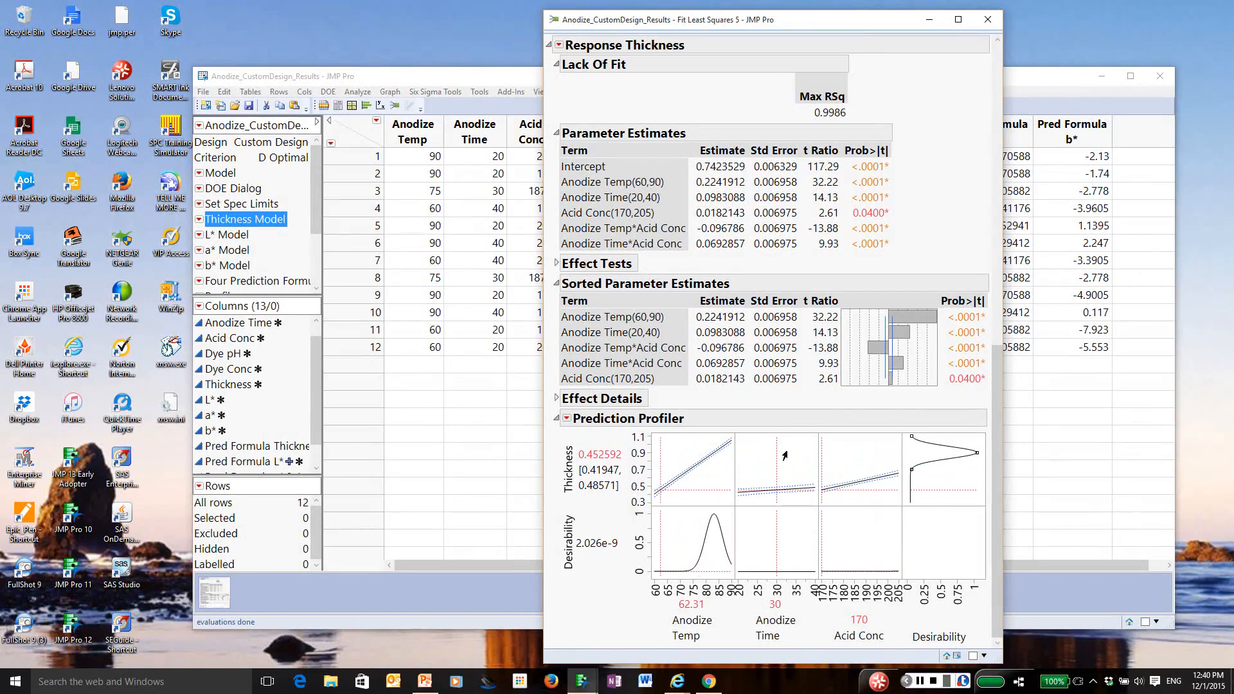
drag(772, 475, 741, 485)
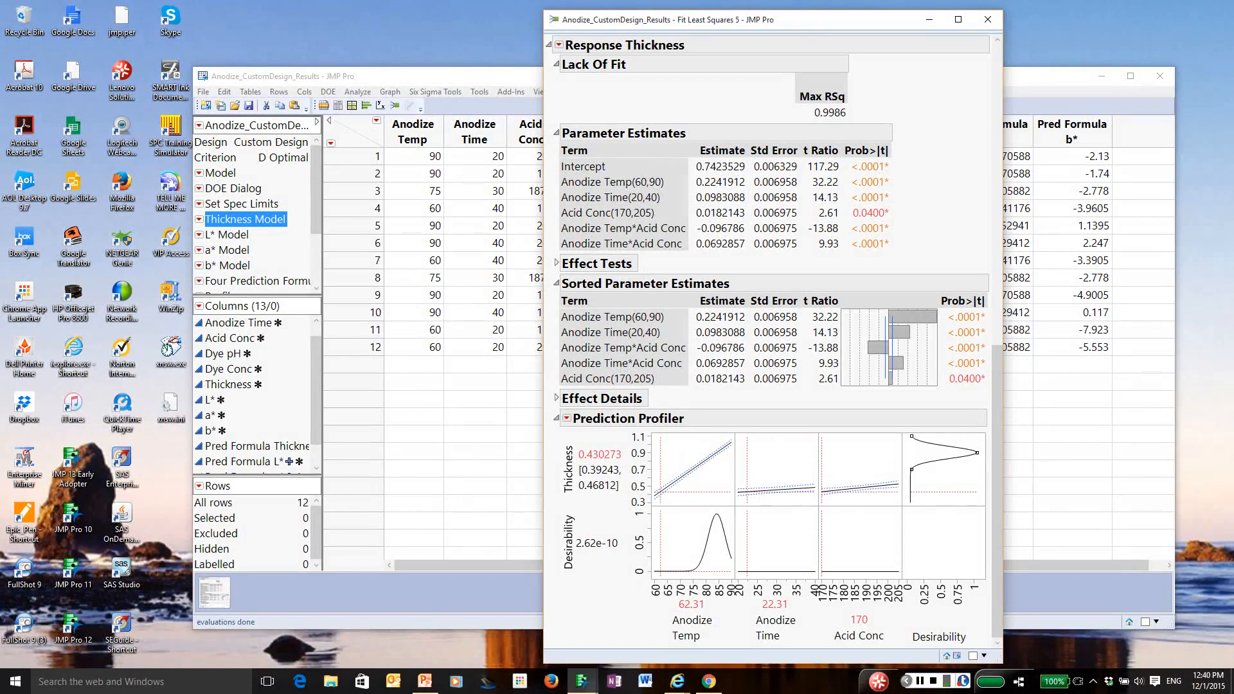
Maximize desirability in the Thickness Prediction Profiler, then close the Fit Least Squares report
click(566, 419)
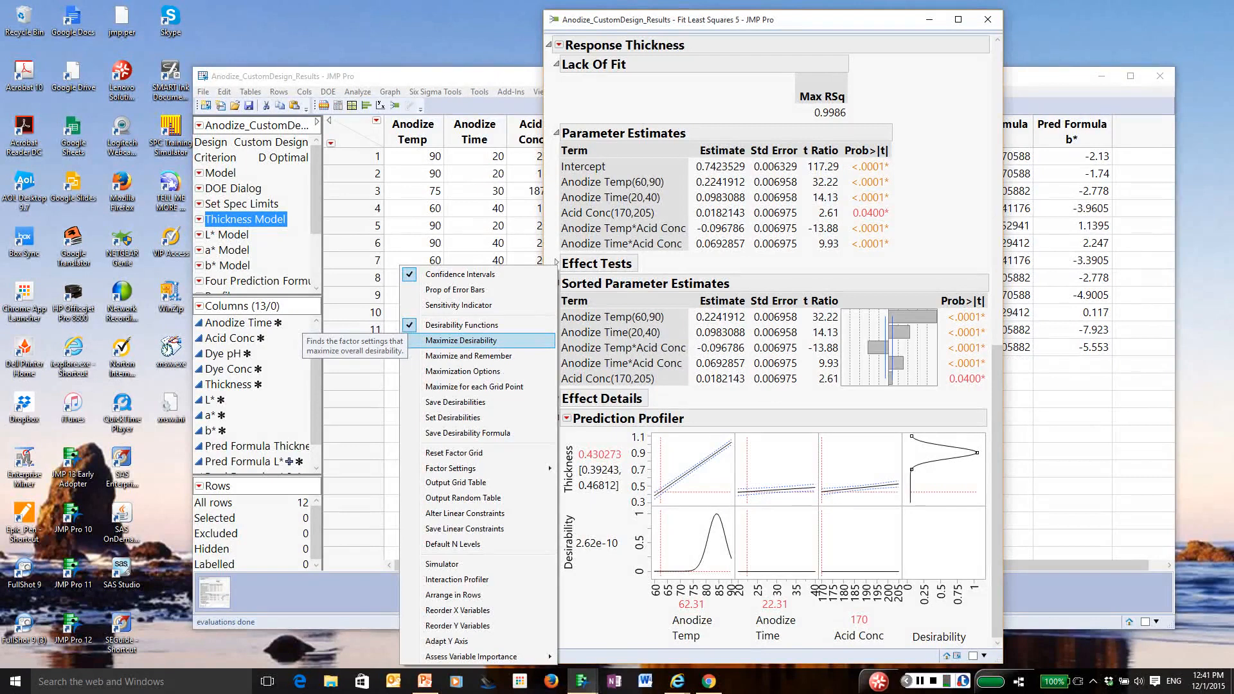
click(461, 340)
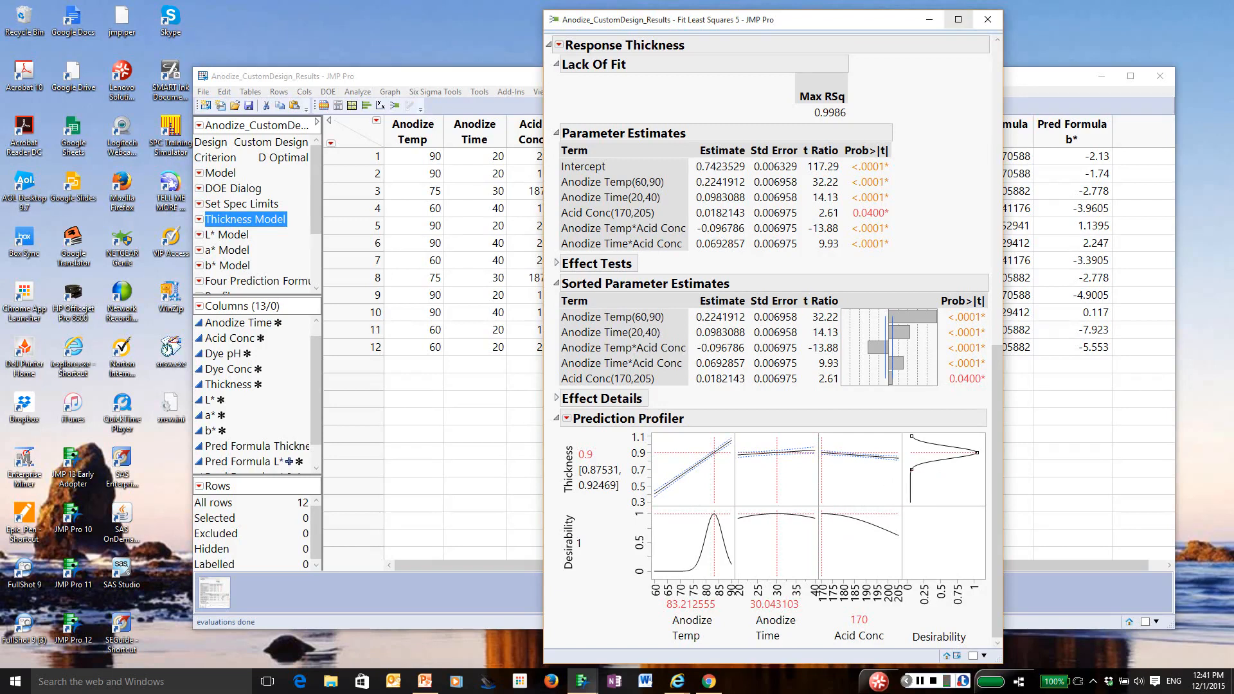
click(988, 19)
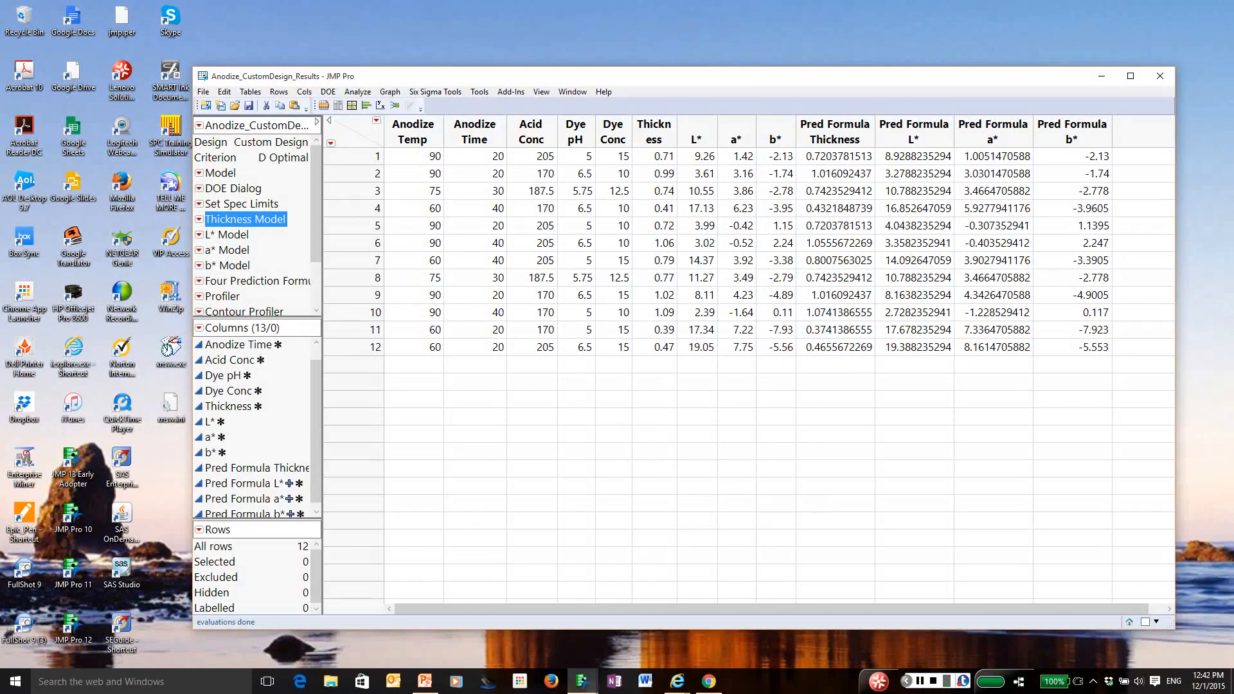
View the formula behind the Pred Formula Thickness column and close the formula editor without changes
right_click(836, 135)
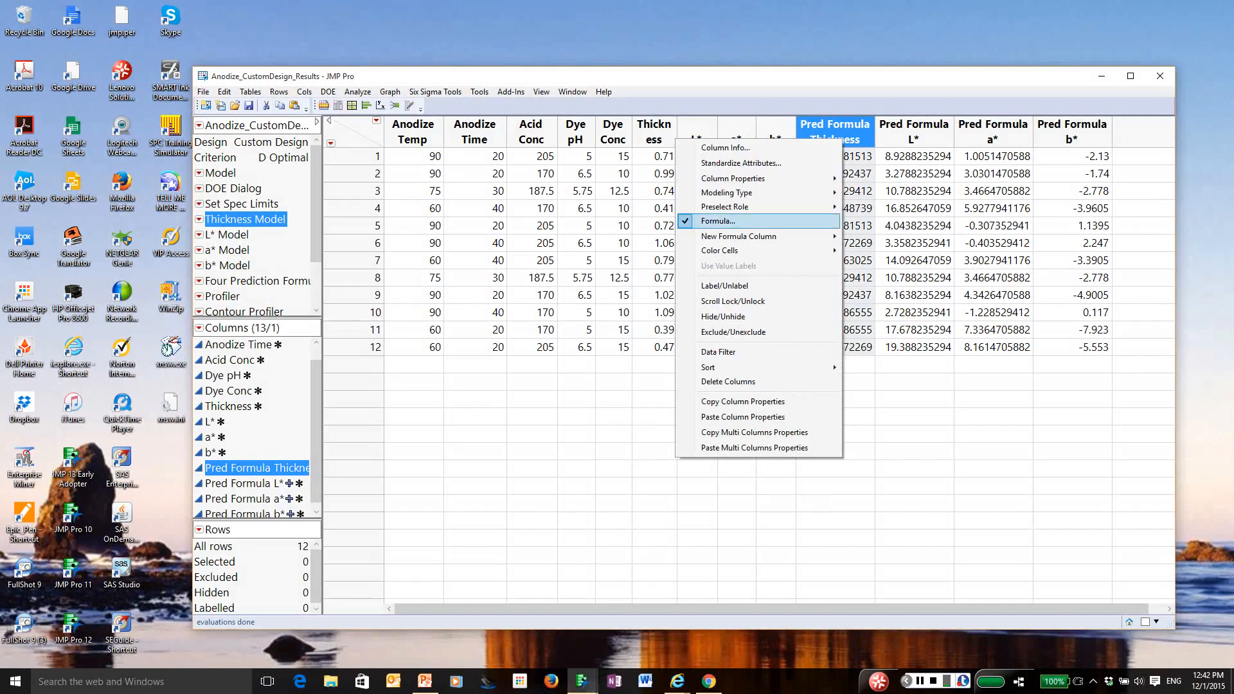
click(717, 221)
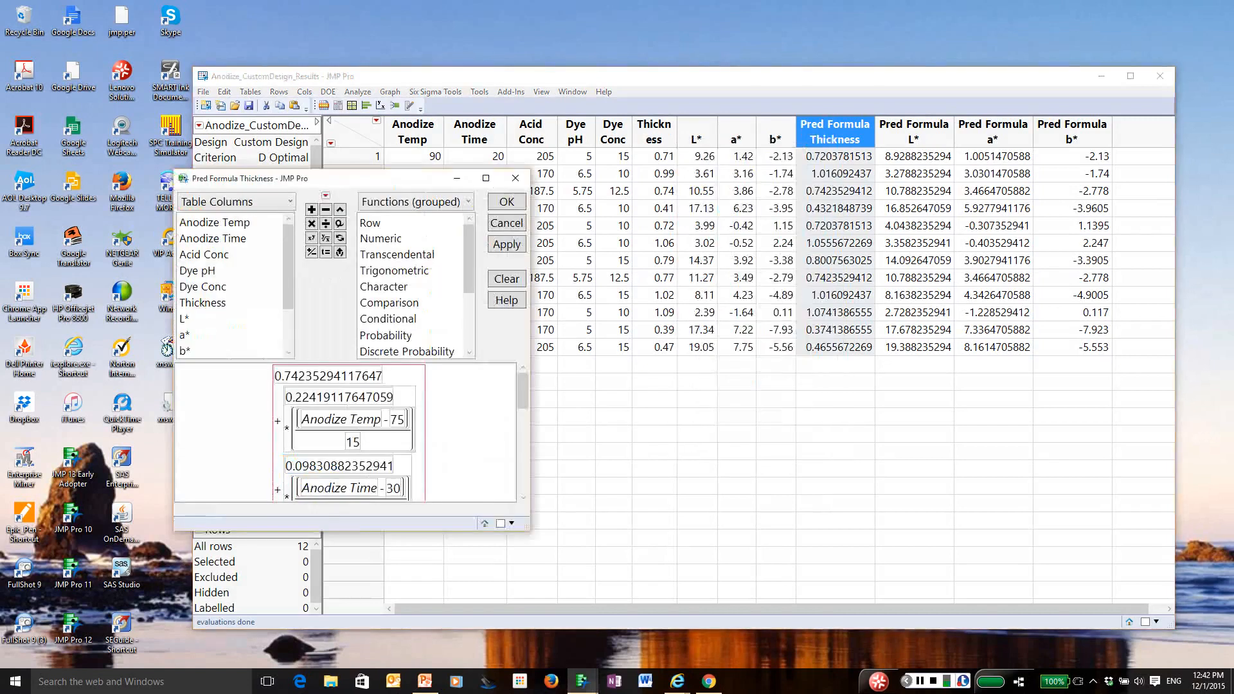
key(Escape)
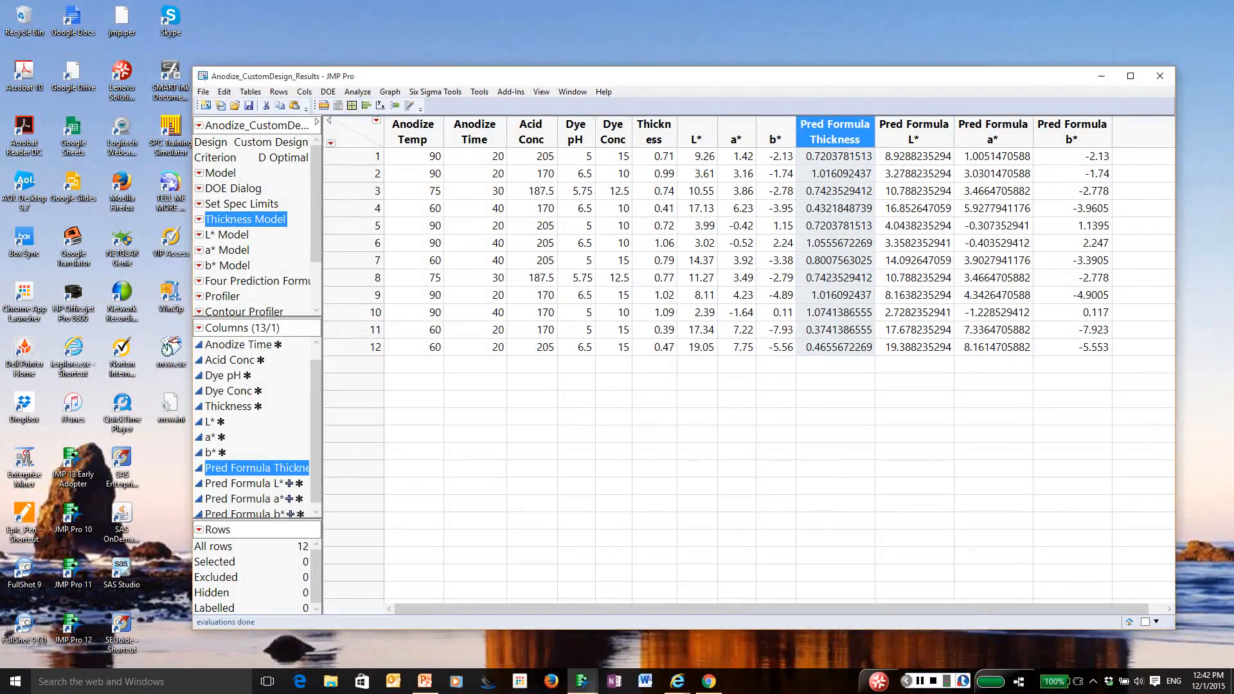
Launch the Profiler with Pred Formula Thickness, L*, a* and b* as the prediction formulas and move its window clear of the table's formula columns
click(389, 91)
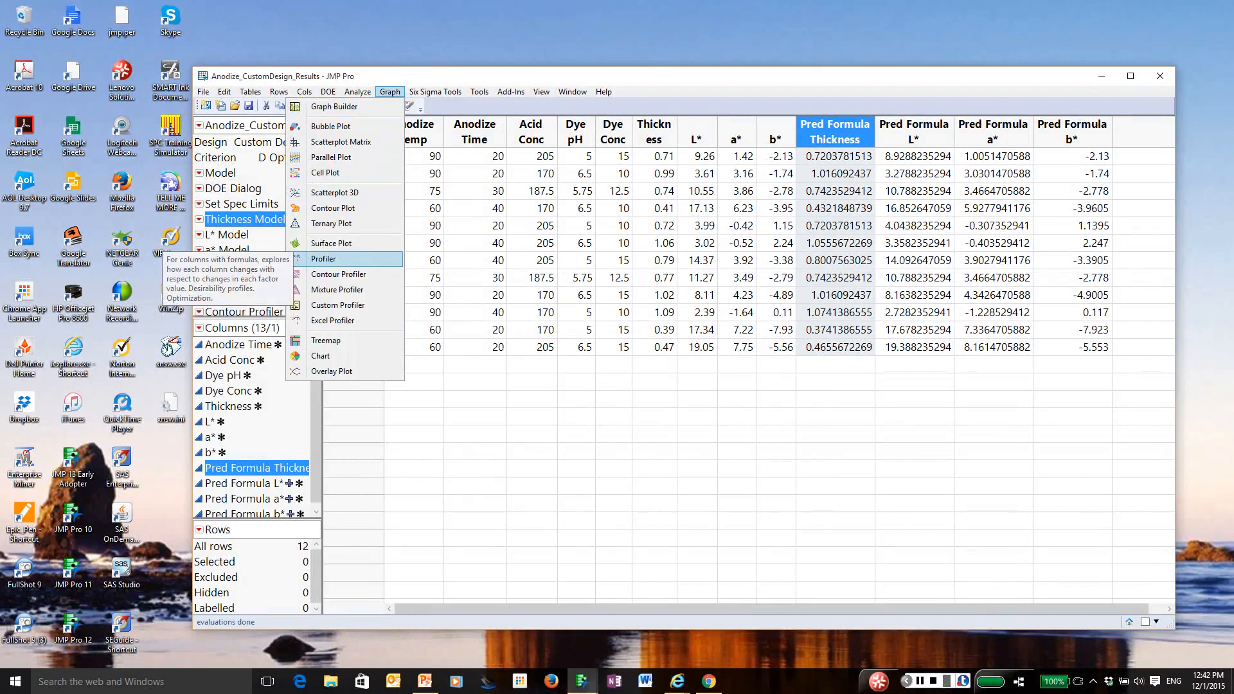
click(324, 258)
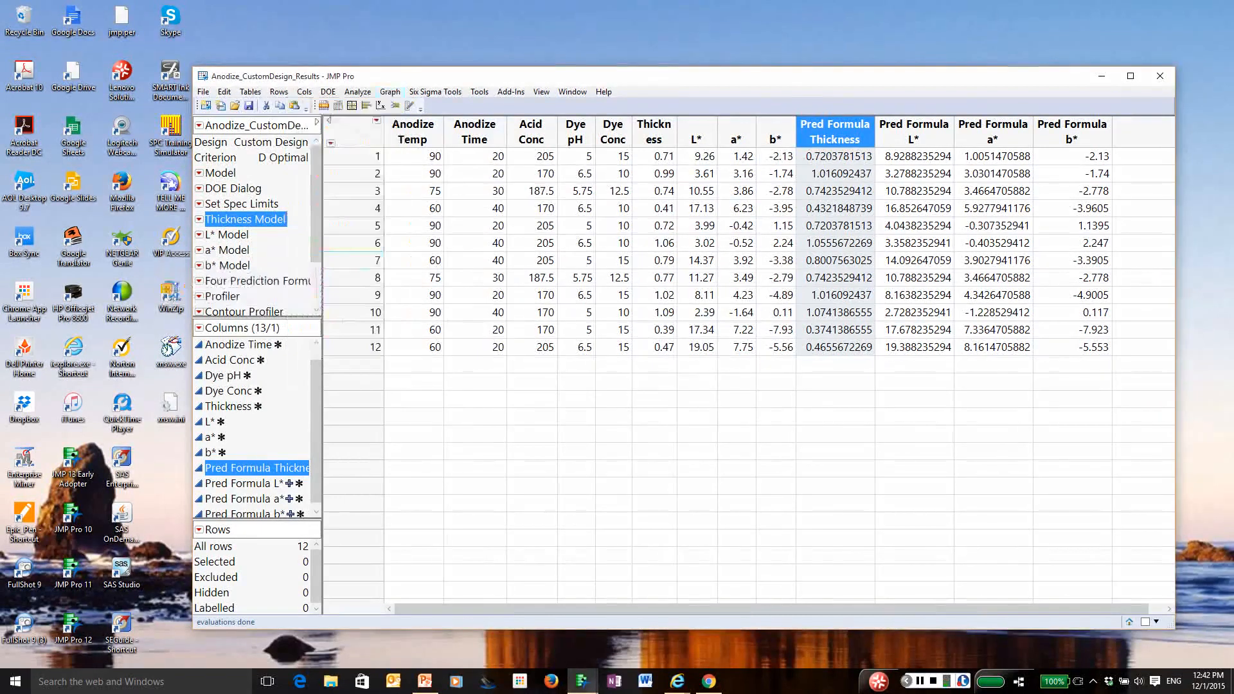
click(285, 367)
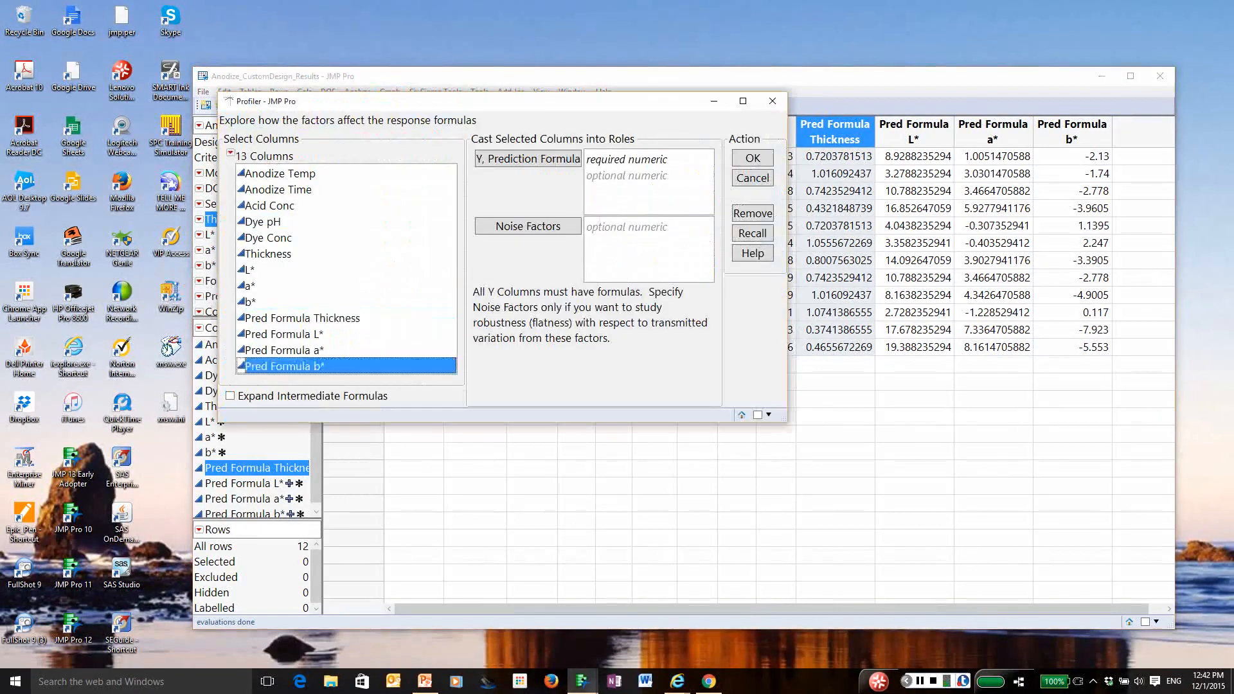
drag(285, 318, 284, 366)
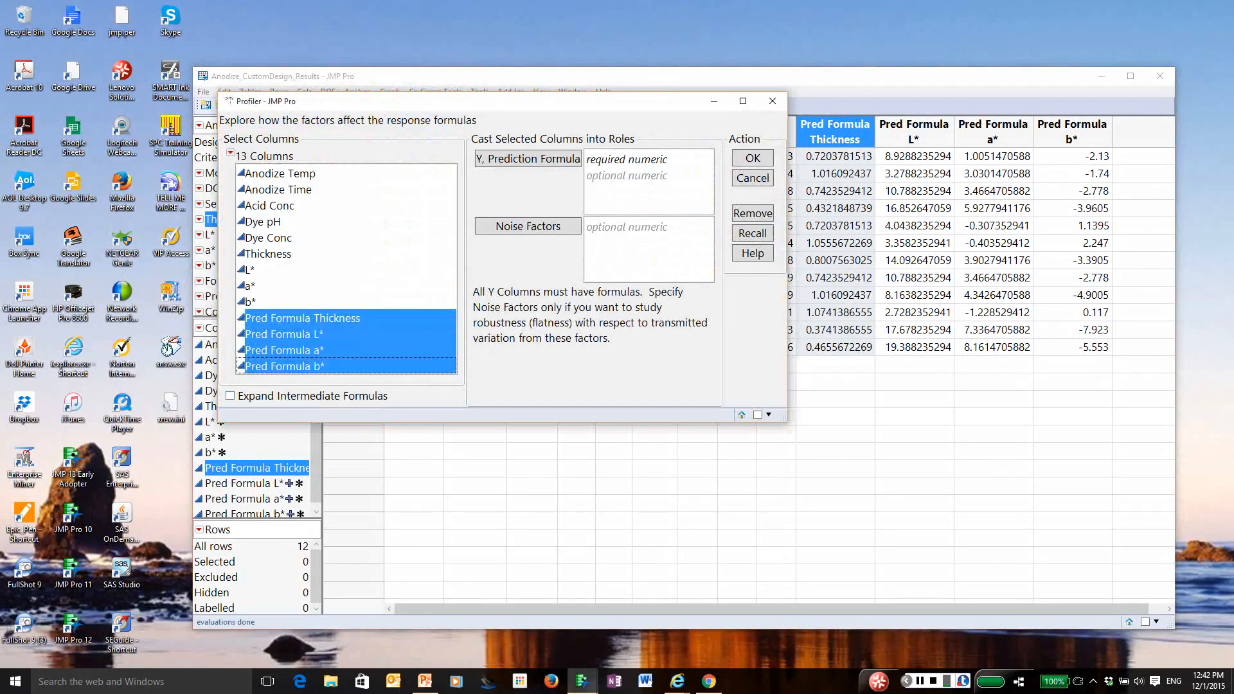
click(528, 159)
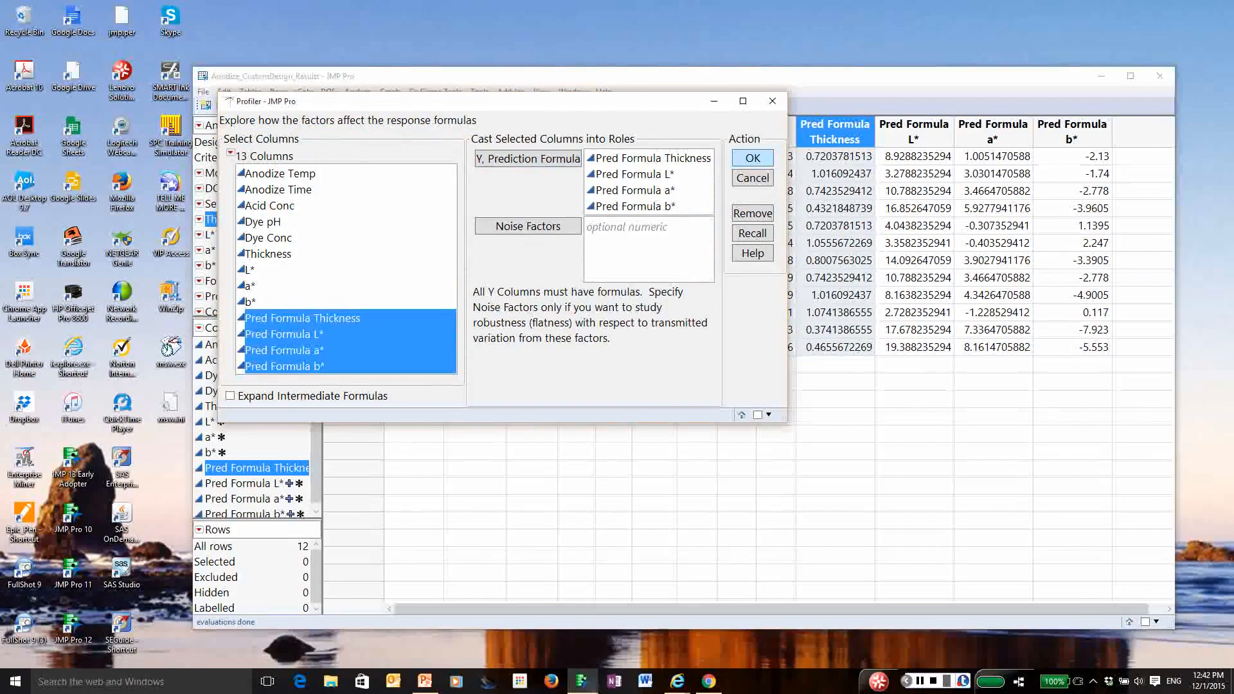
key(Return)
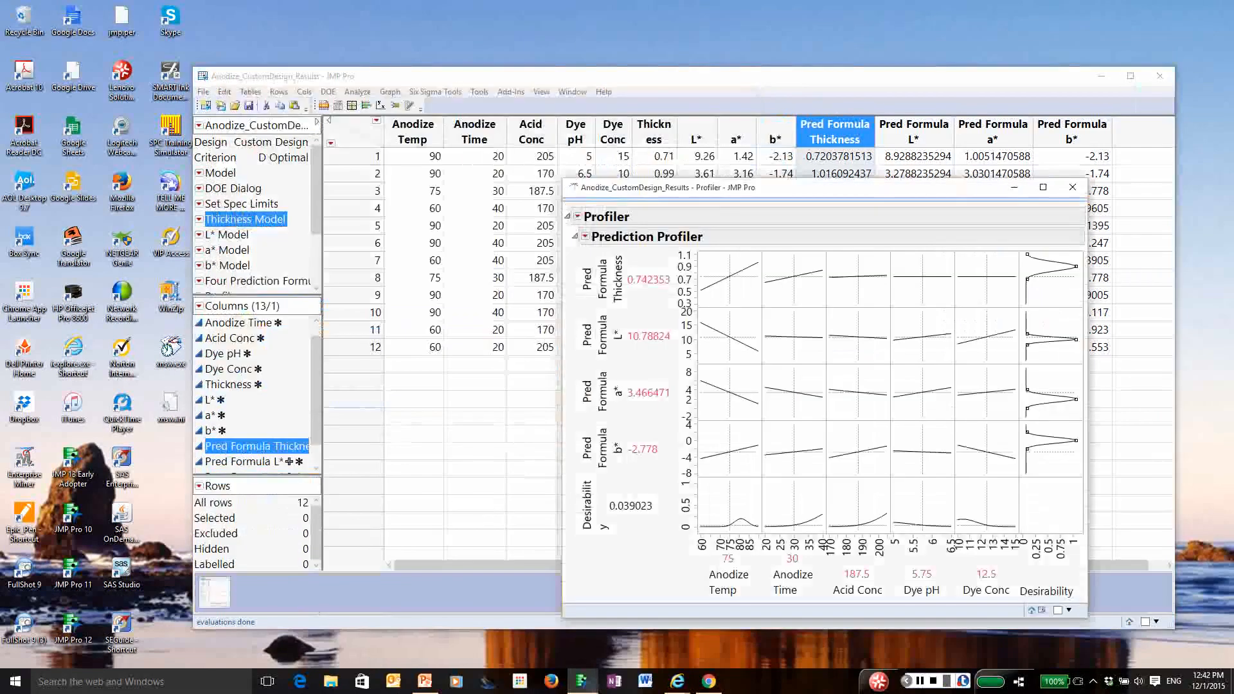
drag(857, 188, 547, 61)
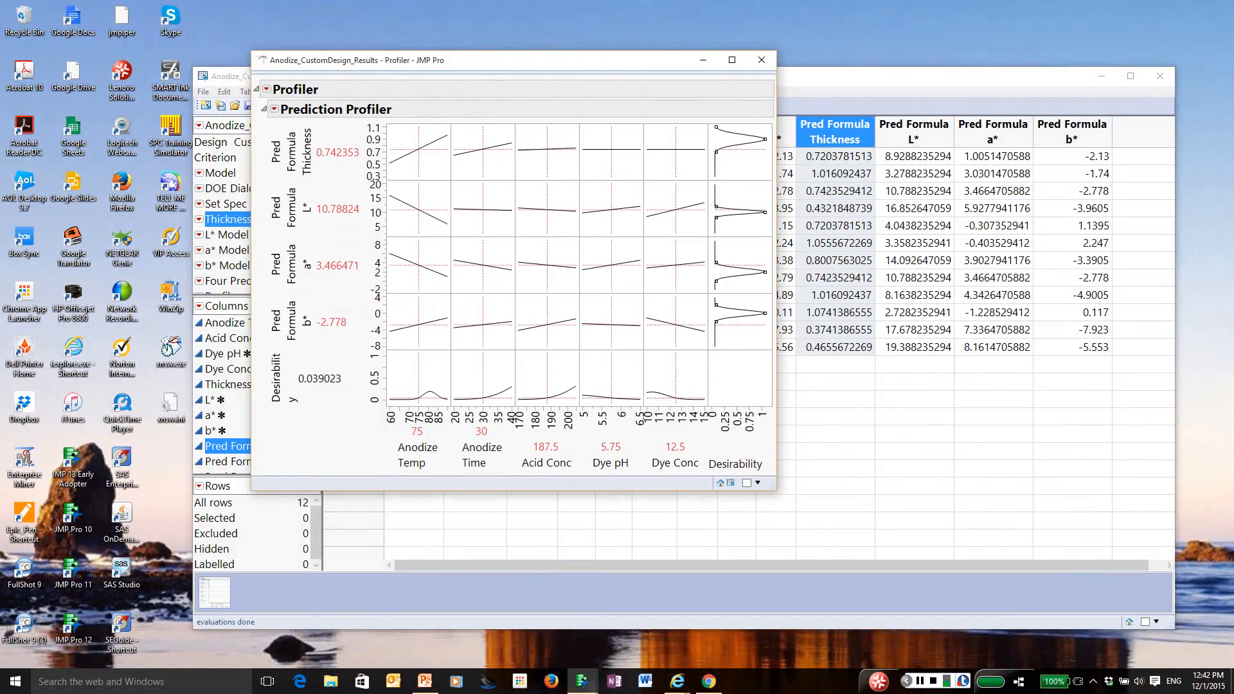
Maximize and remember the overall desirability of the four responses, enlarging the Profiler window to show the complete Remembered Settings table
click(274, 109)
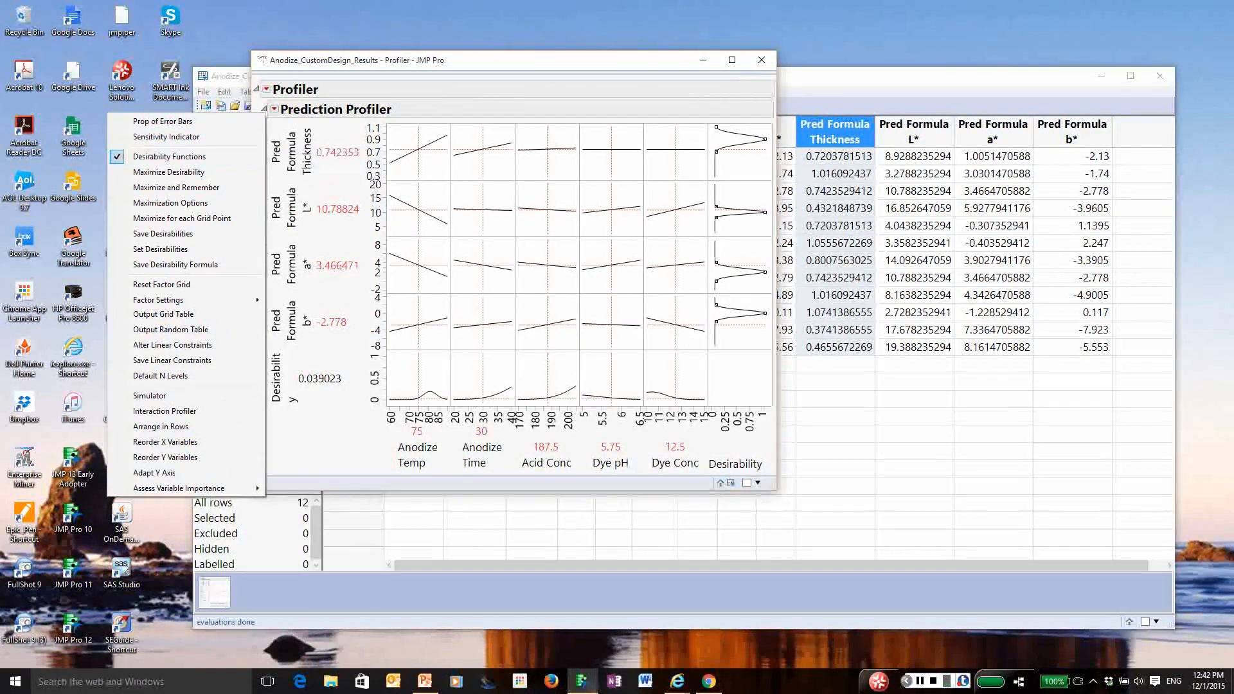
key(Escape)
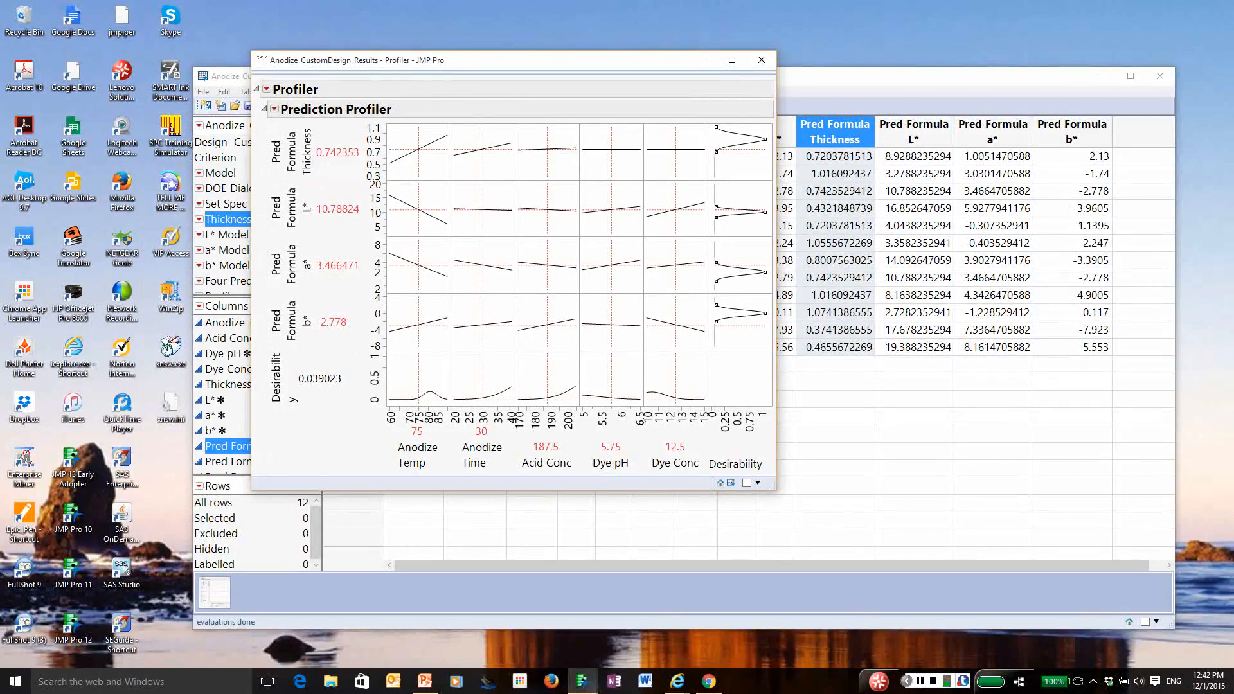
drag(776, 489, 918, 575)
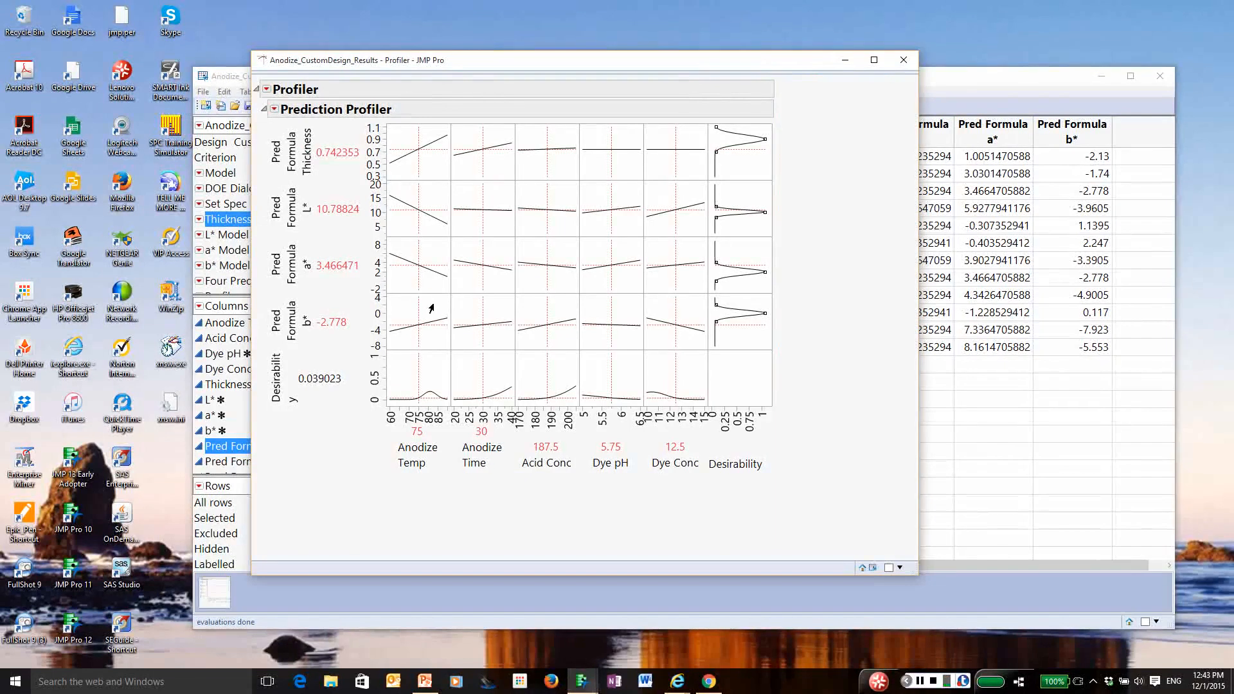
mouse_move(399, 484)
mouse_down()
mouse_move(452, 474)
mouse_move(393, 433)
mouse_move(386, 459)
mouse_up()
key(Escape)
click(275, 109)
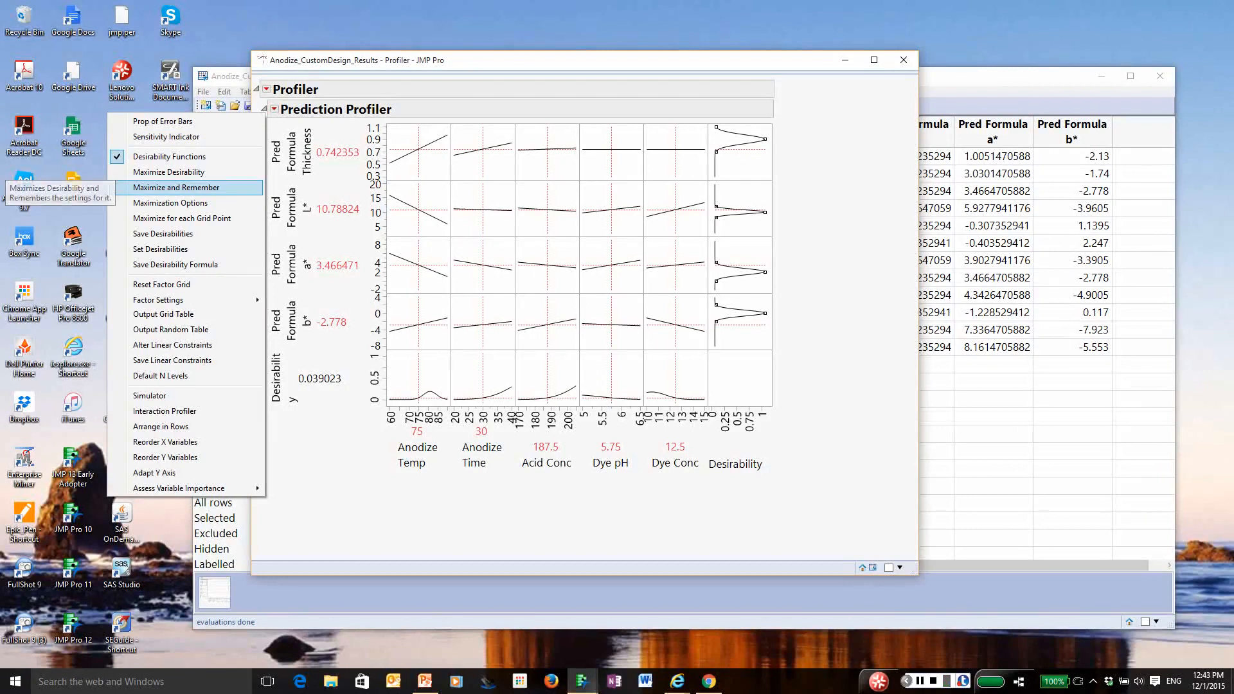
key(Return)
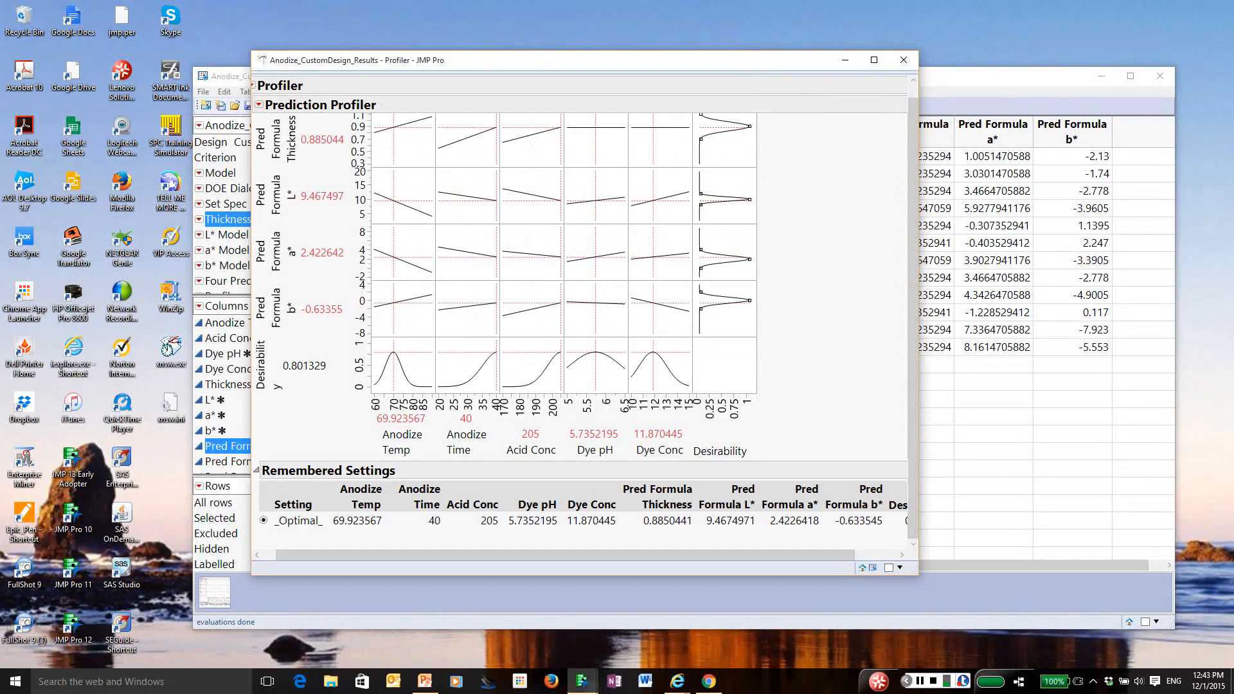
drag(917, 575, 1090, 617)
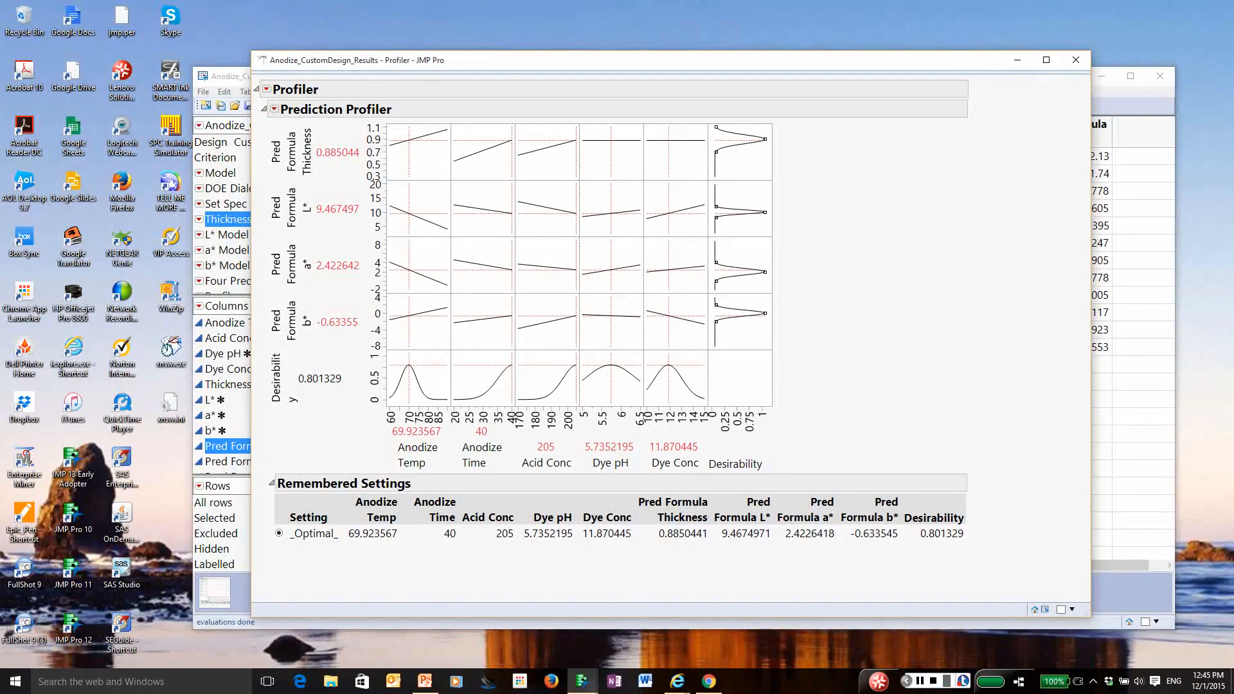
click(934, 681)
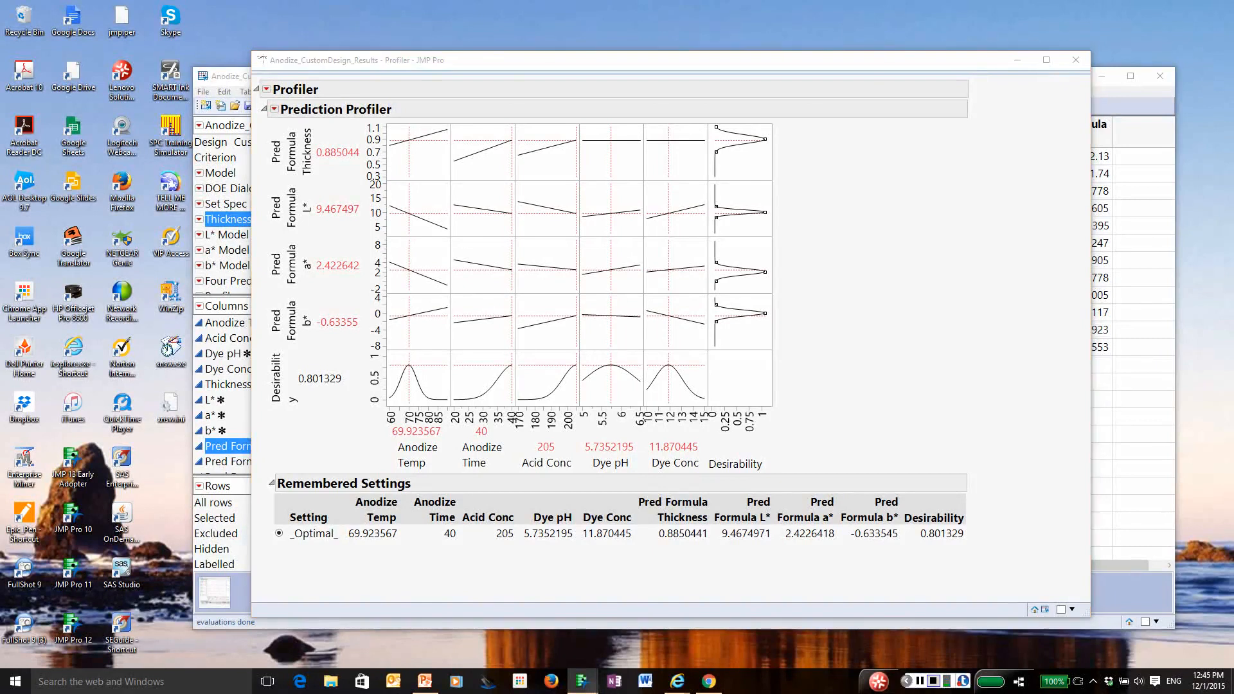